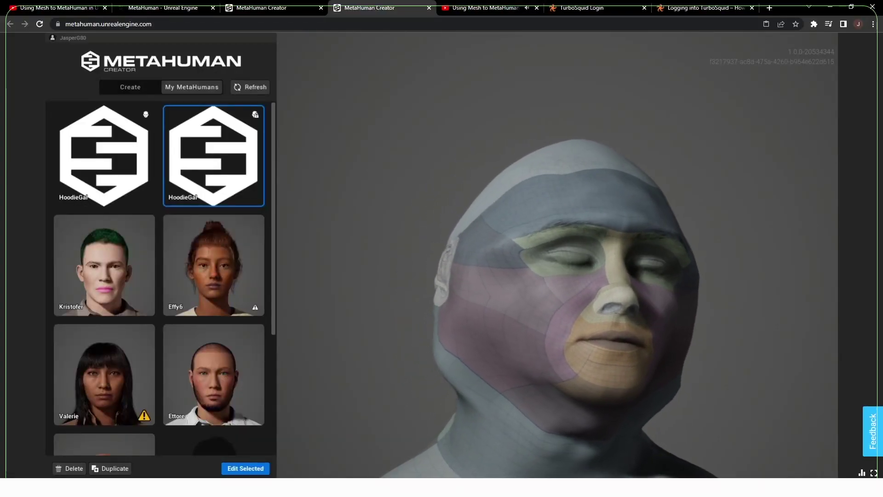
- Delete the selected HoodieGal entry from the My MetaHumans collection, keeping the other HoodieGal
{"action": "left_click", "coordinate": [70, 468]}
{"action": "left_click", "coordinate": [390, 277]}
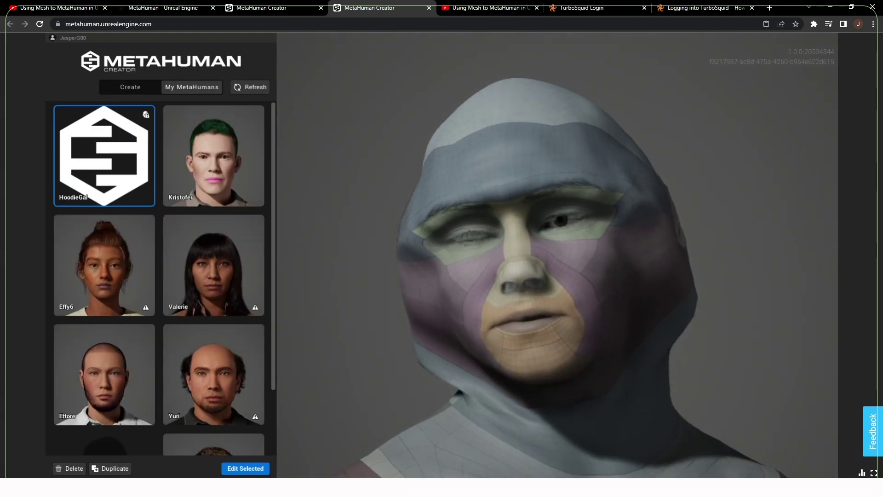
- Switch to the BowtiFullGame project in Unreal Editor and dismiss the Mesh to MetaHuman error
{"action": "mouse_move", "coordinate": [350, 487]}
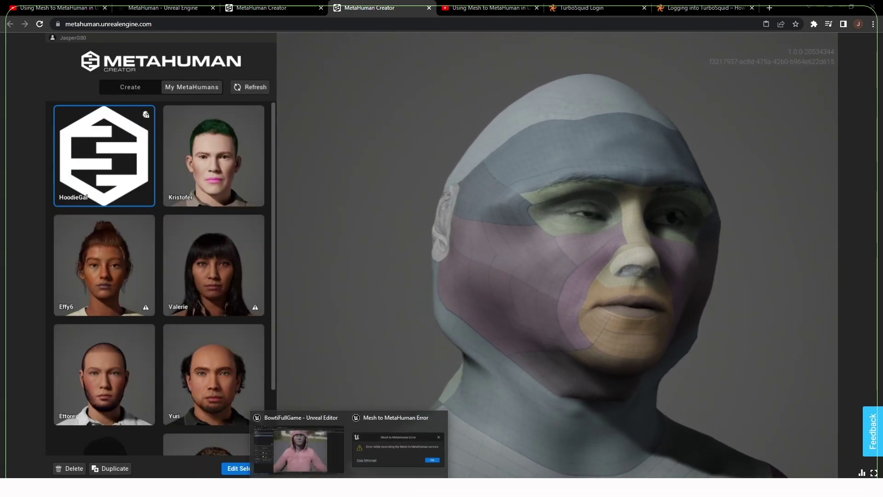
{"action": "left_click", "coordinate": [300, 449]}
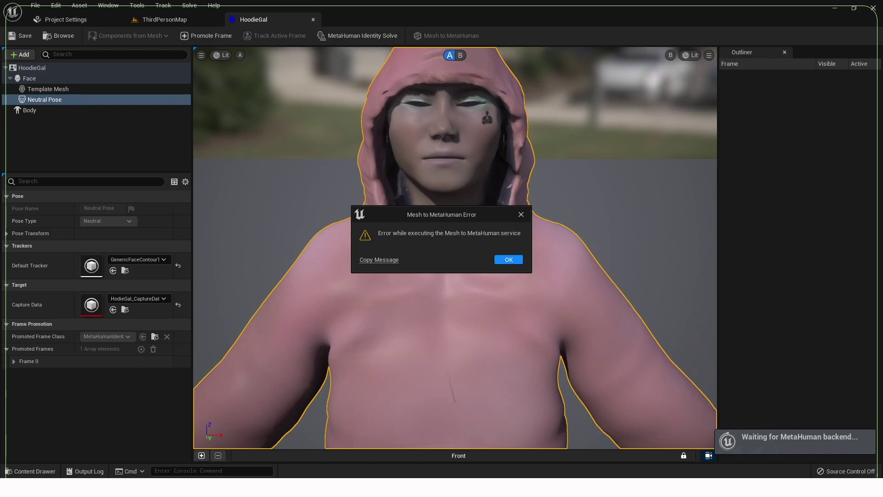
{"action": "key", "text": "Return"}
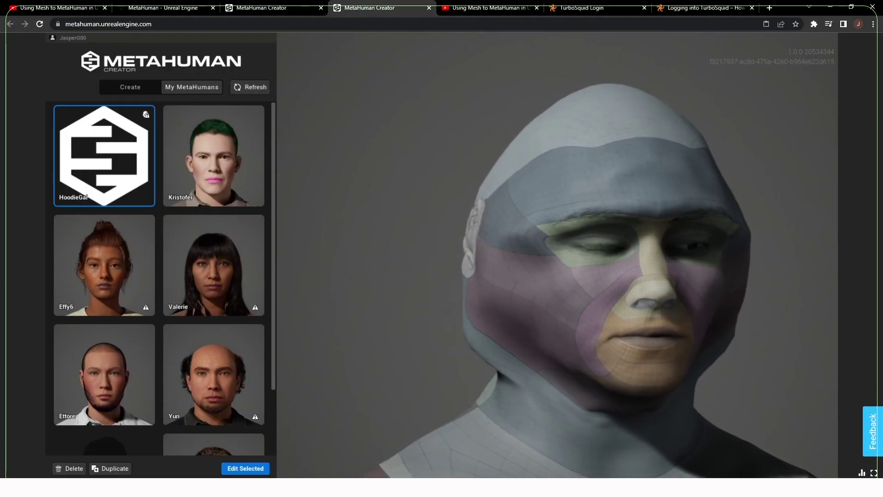
{"action": "key", "text": "ctrl+shift+Tab"}
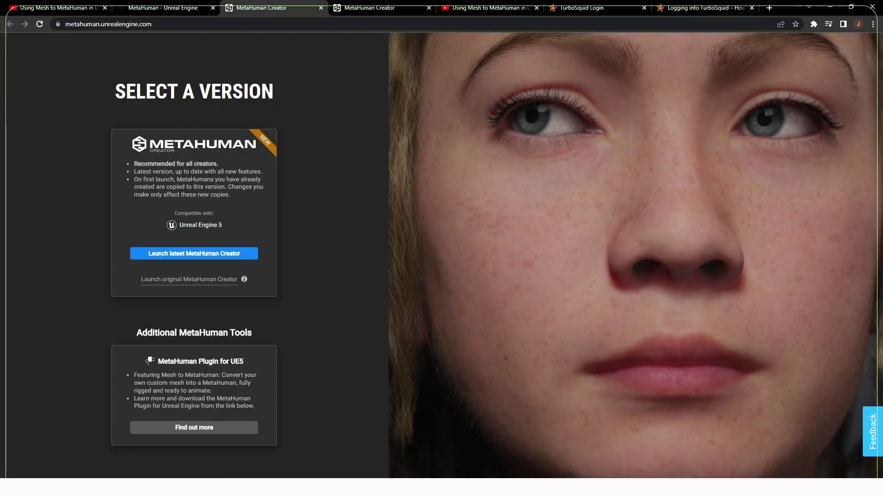
{"action": "key", "text": "ctrl+Tab"}
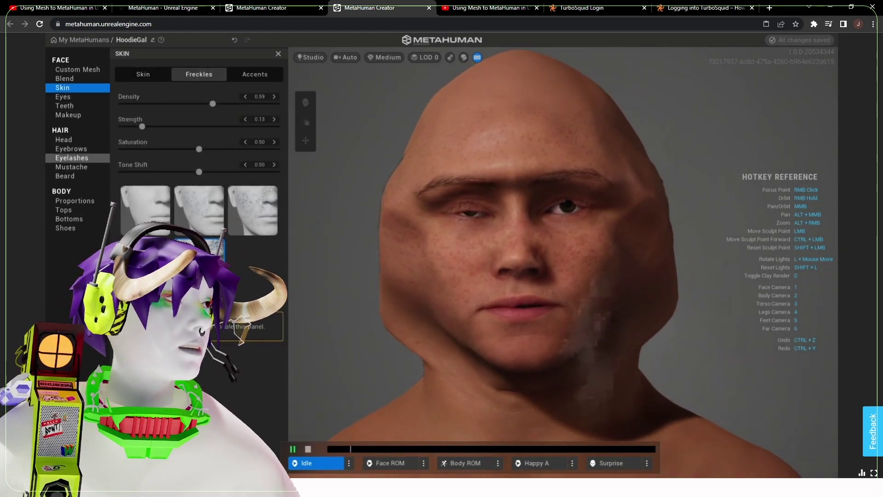
- Look through HoodieGal's head hair, eyes, blend, eyelashes and tops options, and preview the face with the Happy A animation
{"action": "left_click", "coordinate": [63, 140]}
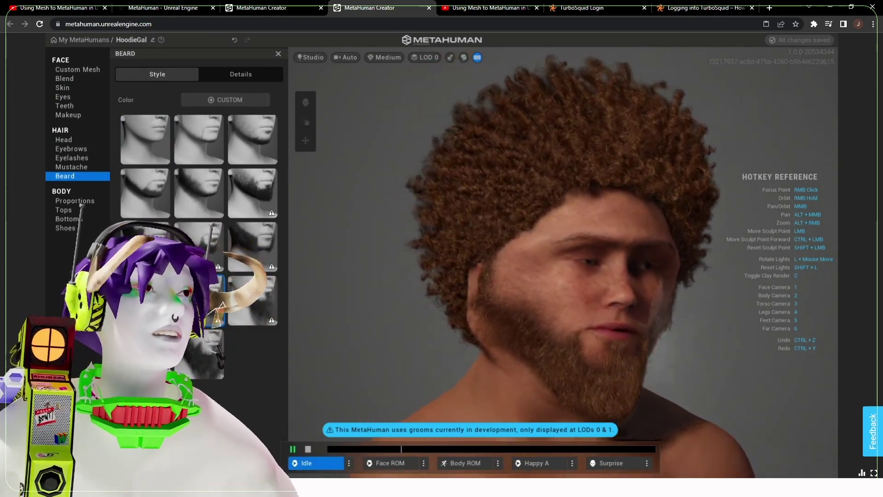
{"action": "left_click", "coordinate": [63, 97]}
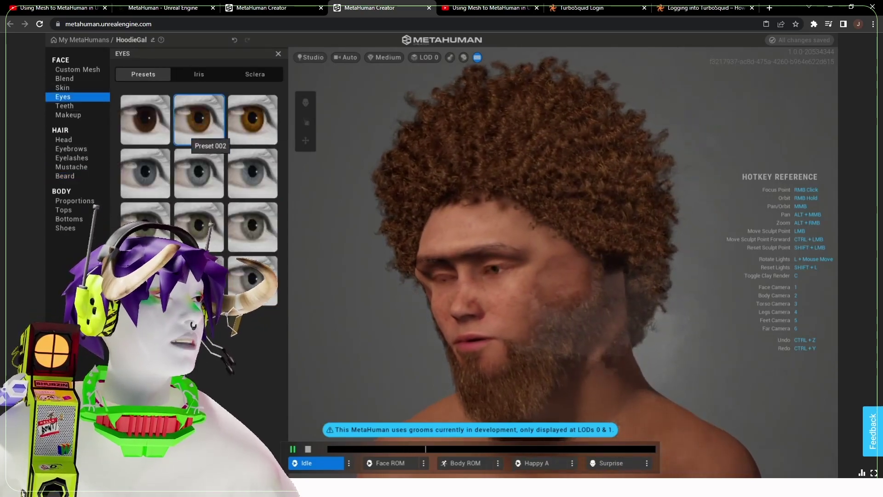
{"action": "left_click", "coordinate": [64, 78]}
{"action": "left_click", "coordinate": [536, 463]}
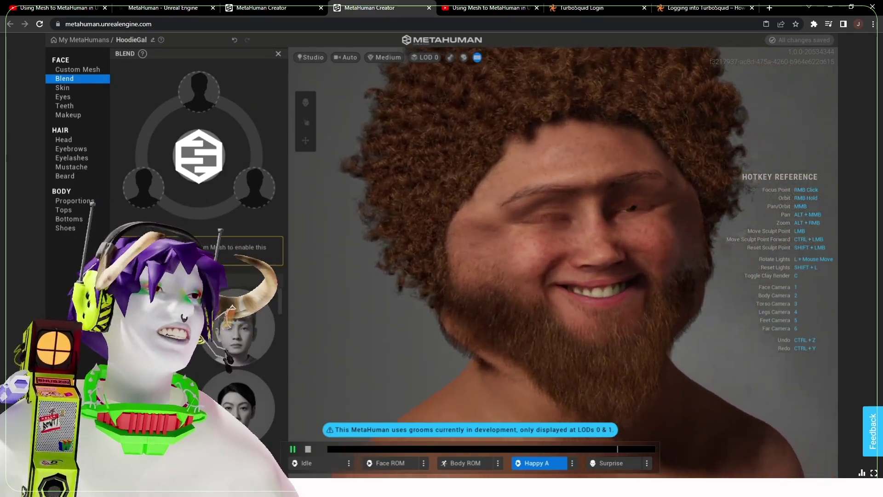
{"action": "left_click", "coordinate": [72, 157]}
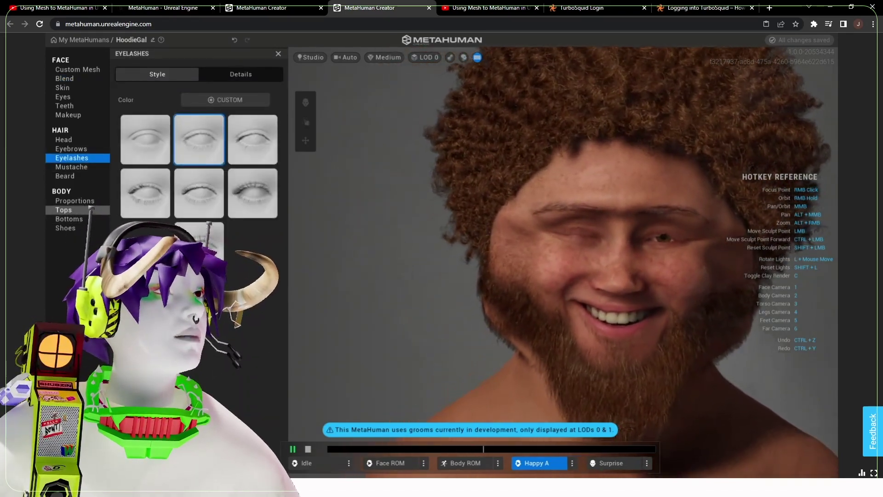
{"action": "left_click", "coordinate": [69, 209]}
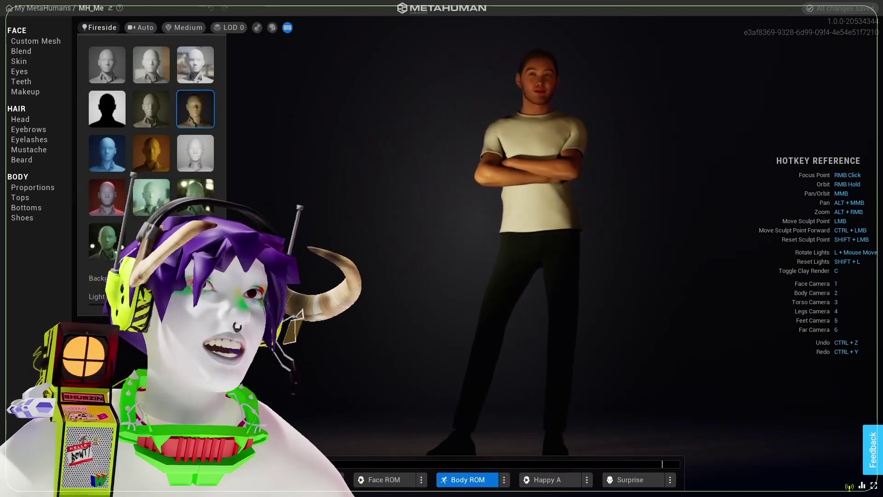
- Frame the MH_Me character's face with the face camera and preview the Surprise animation
{"action": "key", "text": "1"}
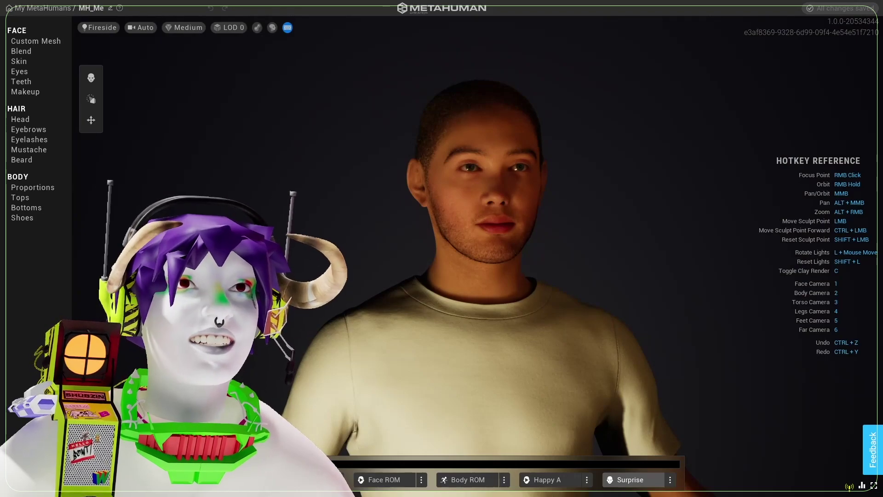
{"action": "left_click", "coordinate": [633, 480]}
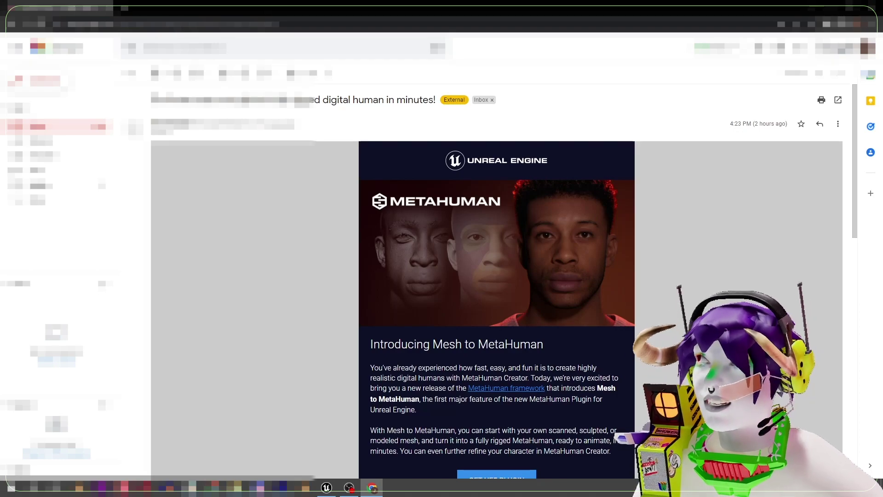
- Read the Unreal Engine announcement e-mail introducing Mesh to MetaHuman, including its plugin download section
{"action": "scroll", "coordinate": [496, 276], "scroll_direction": "down", "scroll_amount": 3}
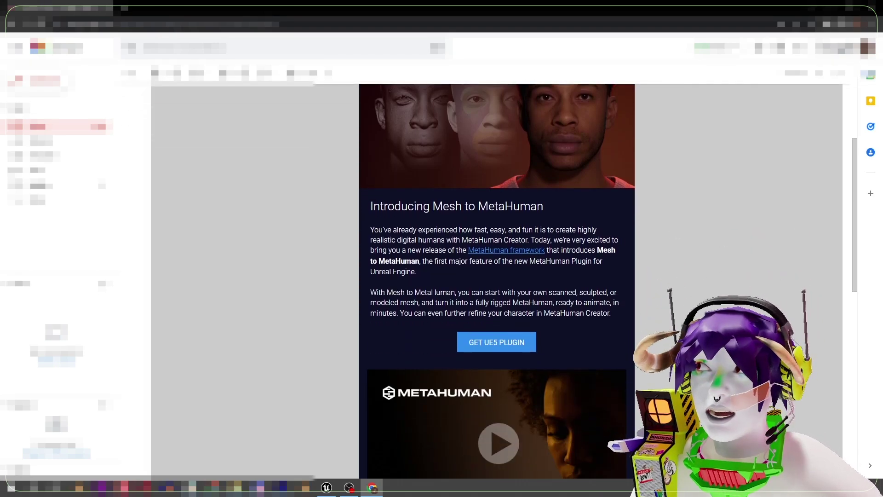
{"action": "scroll", "coordinate": [496, 275], "scroll_direction": "up", "scroll_amount": 1}
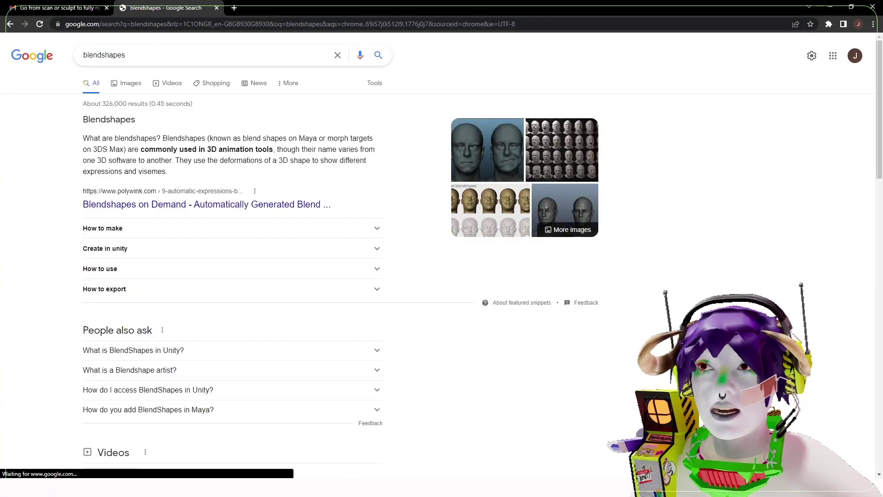
{"action": "left_click", "coordinate": [562, 150]}
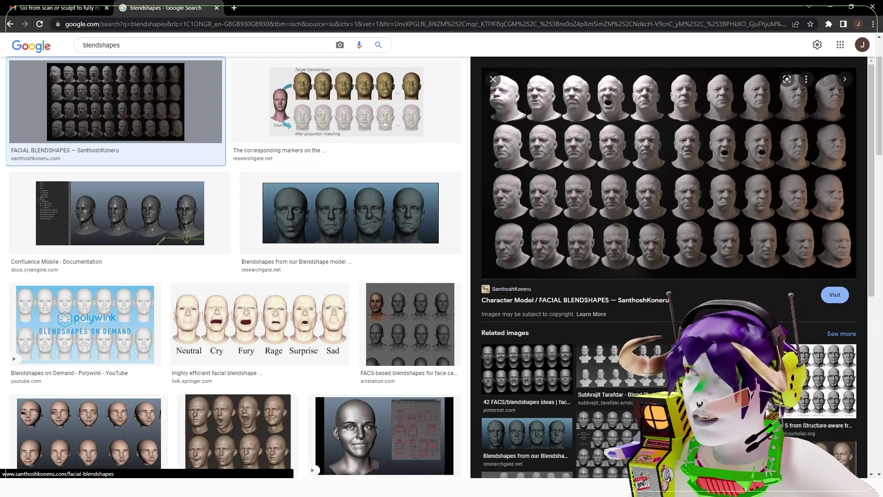
- View the facial blendshapes image on its source page, and return to the Mesh to MetaHuman announcement e-mail
{"action": "left_click", "coordinate": [669, 183]}
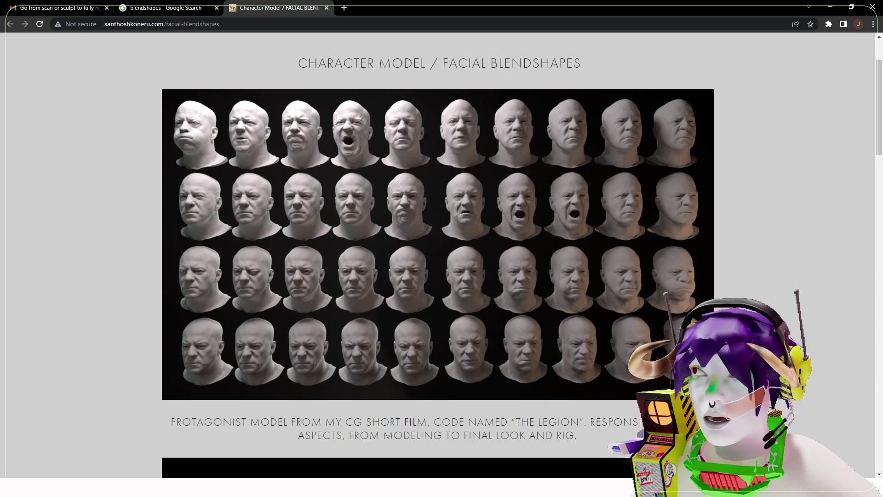
{"action": "left_click", "coordinate": [165, 7]}
{"action": "left_click", "coordinate": [59, 8]}
{"action": "scroll", "coordinate": [497, 280], "scroll_direction": "down", "scroll_amount": 3}
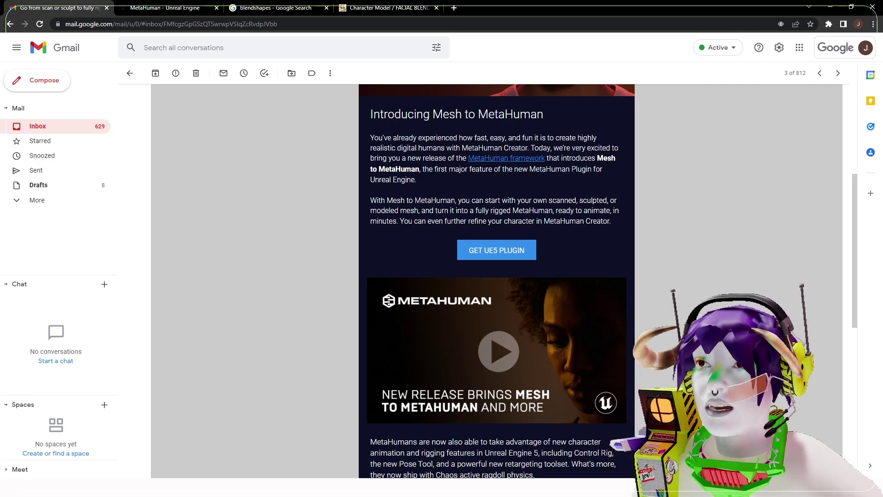
{"action": "scroll", "coordinate": [497, 281], "scroll_direction": "down", "scroll_amount": 1}
- Switch to the StudioBlank project in Unreal Editor and search its plugins for "metahuma"
{"action": "key", "text": "alt+Tab"}
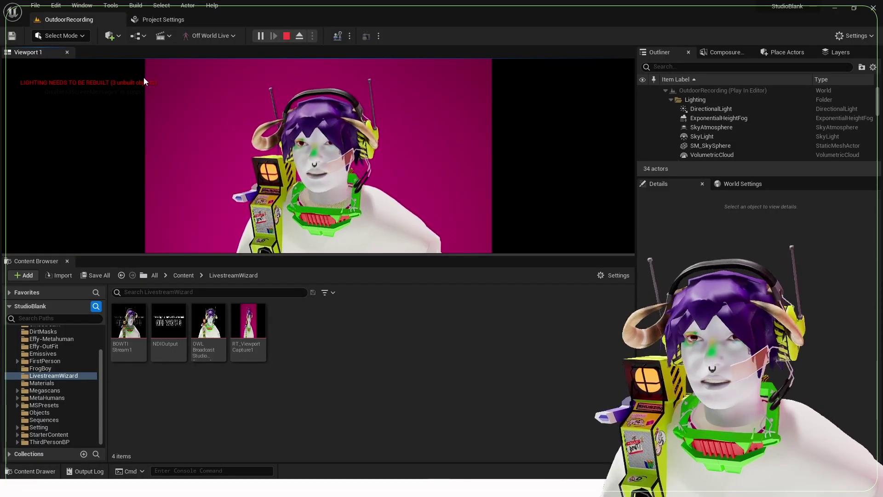
{"action": "left_click", "coordinate": [55, 5]}
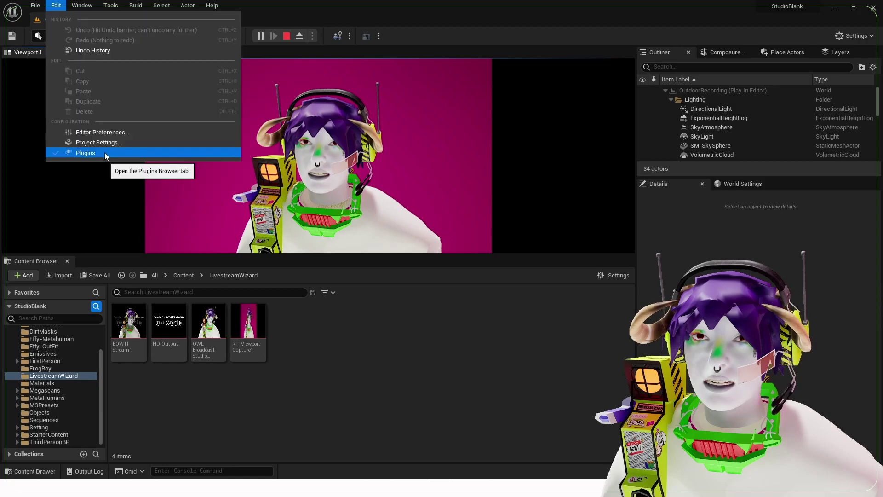
{"action": "left_click", "coordinate": [76, 153]}
{"action": "type", "text": "metahum"}
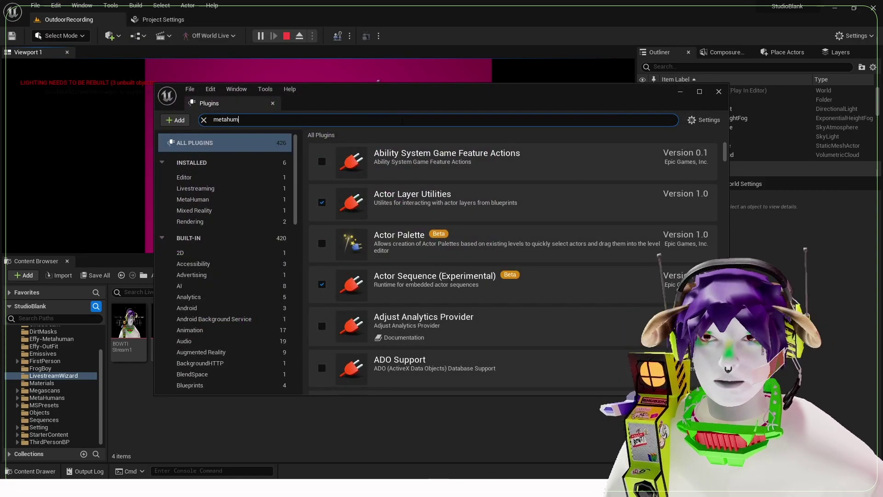
{"action": "type", "text": "n"}
{"action": "key", "text": "BackSpace"}
{"action": "type", "text": "a"}
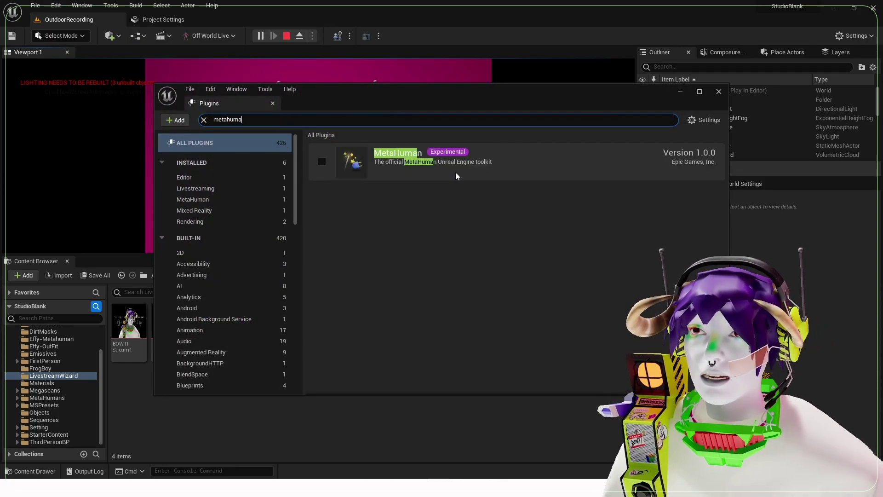
- Enable the experimental MetaHuman plugin for the project, clear the plugin search and close the plugin browser
{"action": "left_click", "coordinate": [322, 162]}
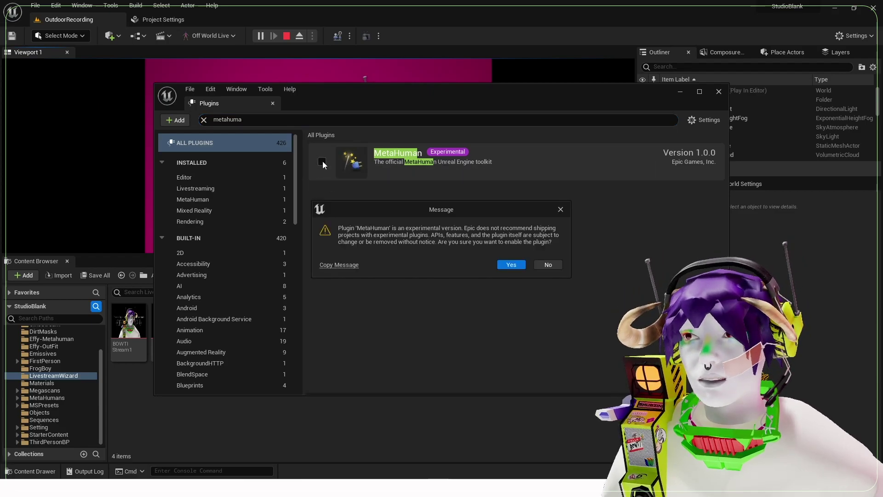
{"action": "left_click", "coordinate": [507, 267]}
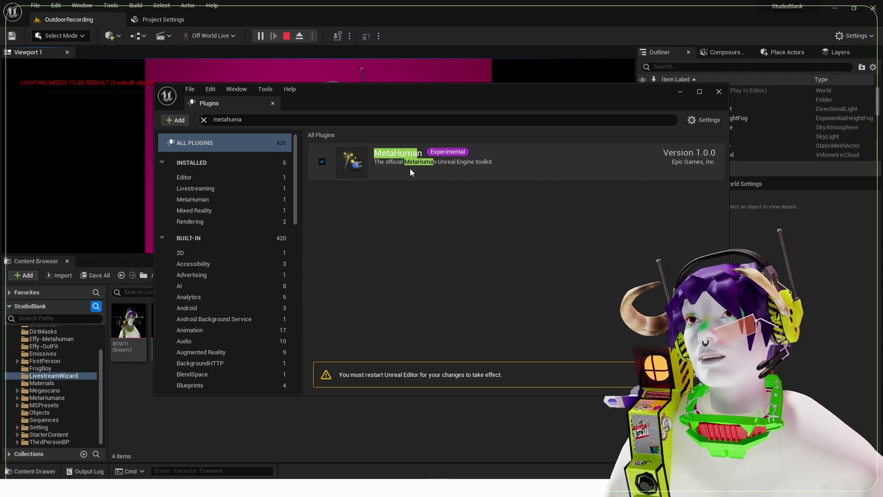
{"action": "left_click", "coordinate": [204, 120]}
{"action": "left_click", "coordinate": [719, 91]}
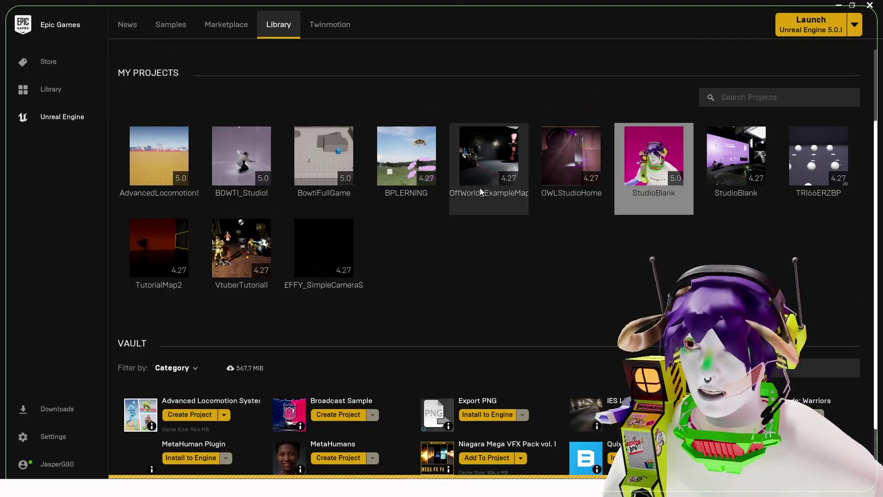
- Look over the projects and the Vault, including the MetaHuman Plugin, in the Epic Games Launcher library
{"action": "scroll", "coordinate": [481, 193], "scroll_direction": "up", "scroll_amount": 1}
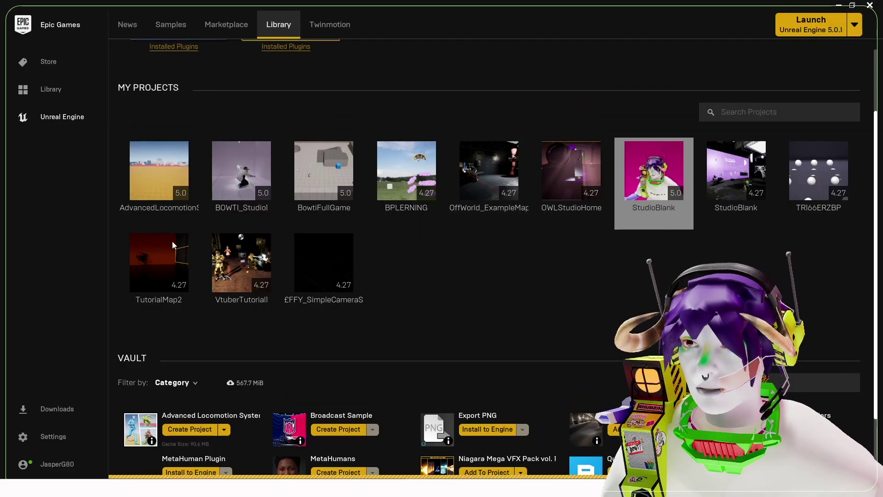
{"action": "scroll", "coordinate": [315, 341], "scroll_direction": "down", "scroll_amount": 2}
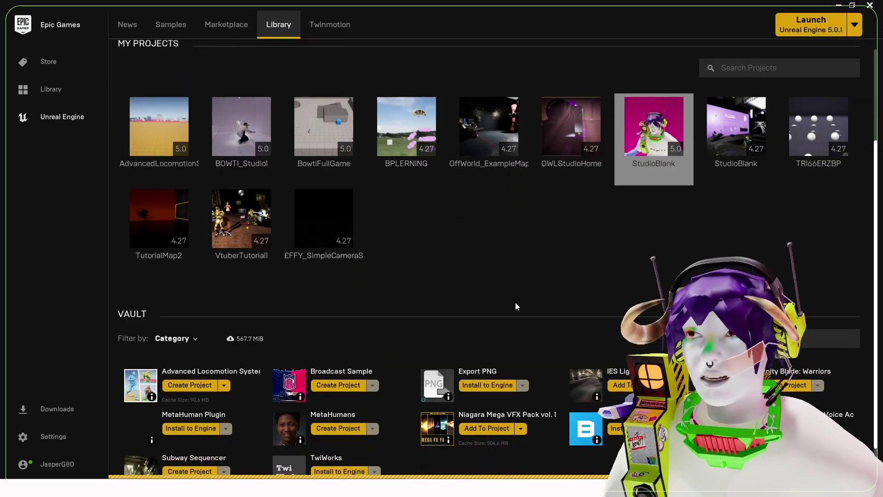
{"action": "left_click", "coordinate": [622, 385]}
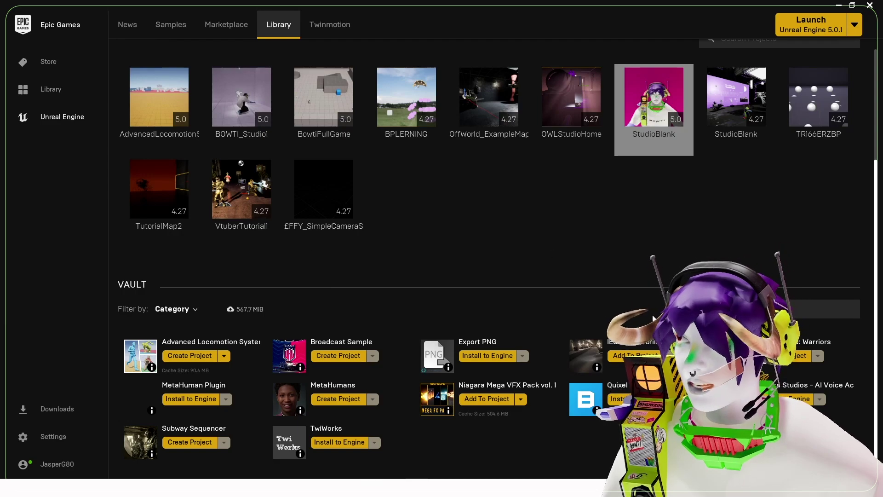
{"action": "left_click", "coordinate": [348, 27]}
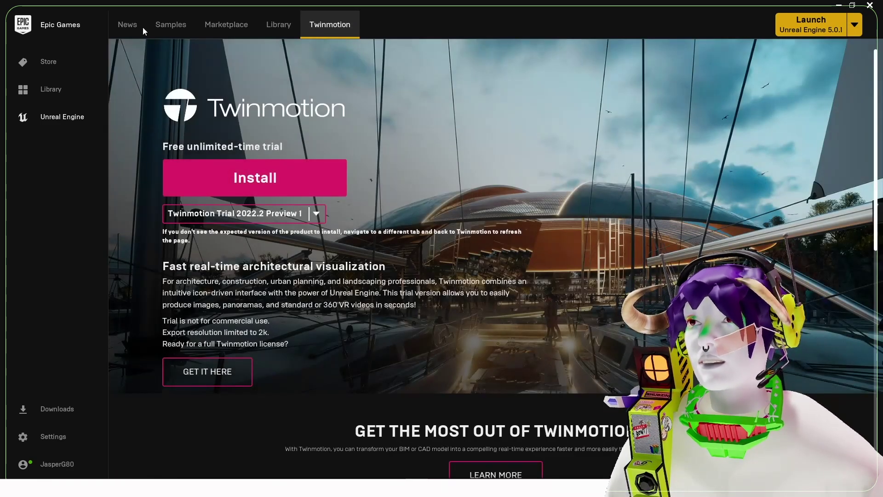
{"action": "left_click", "coordinate": [278, 25]}
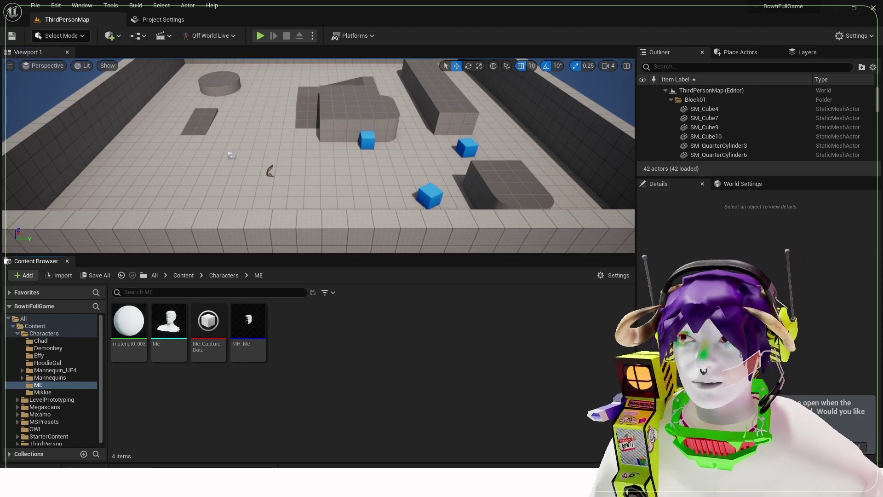
- Select the Me mesh asset in the ME folder, examine the Me.fbx head scan from several angles in 3D Viewer, and close the viewer
{"action": "left_click", "coordinate": [167, 326]}
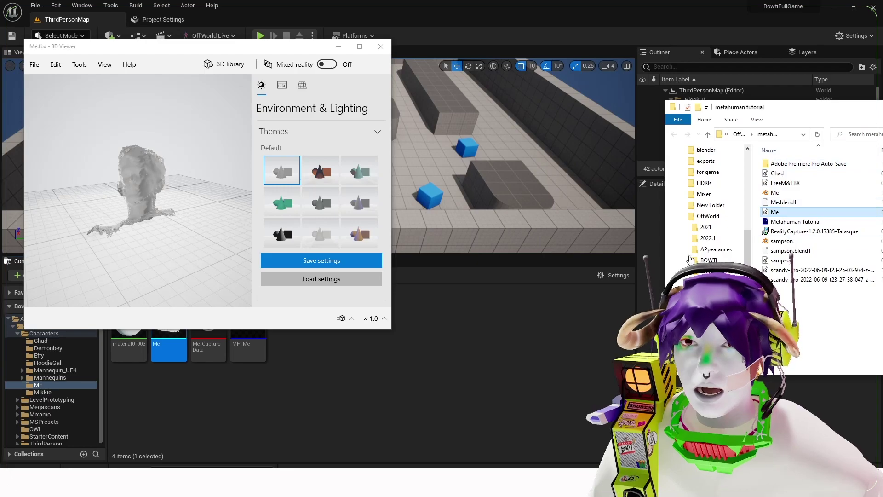
{"action": "left_click_drag", "start_coordinate": [88, 227], "coordinate": [257, 232]}
{"action": "left_click_drag", "start_coordinate": [103, 191], "coordinate": [89, 171]}
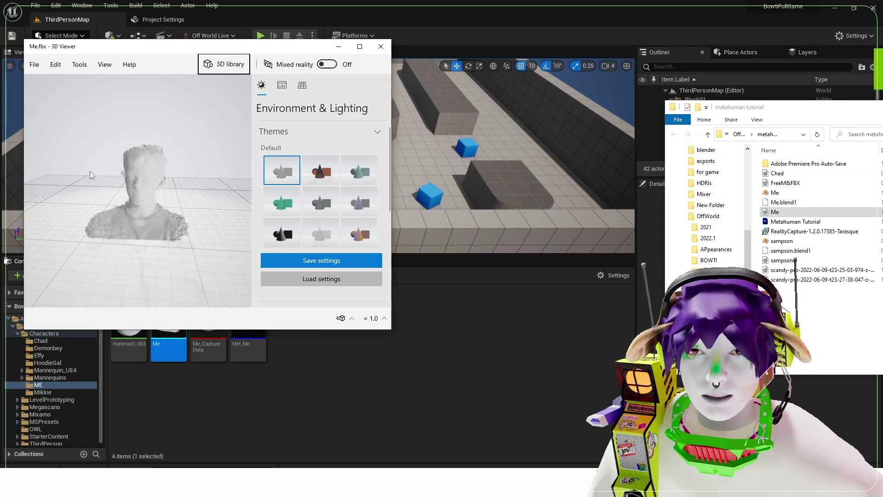
{"action": "scroll", "coordinate": [156, 185], "scroll_direction": "up", "scroll_amount": 5}
{"action": "scroll", "coordinate": [155, 186], "scroll_direction": "down", "scroll_amount": 5}
{"action": "mouse_move", "coordinate": [156, 187]}
{"action": "left_mouse_down"}
{"action": "mouse_move", "coordinate": [200, 190]}
{"action": "mouse_move", "coordinate": [156, 192]}
{"action": "left_mouse_up"}
{"action": "scroll", "coordinate": [155, 192], "scroll_direction": "up", "scroll_amount": 5}
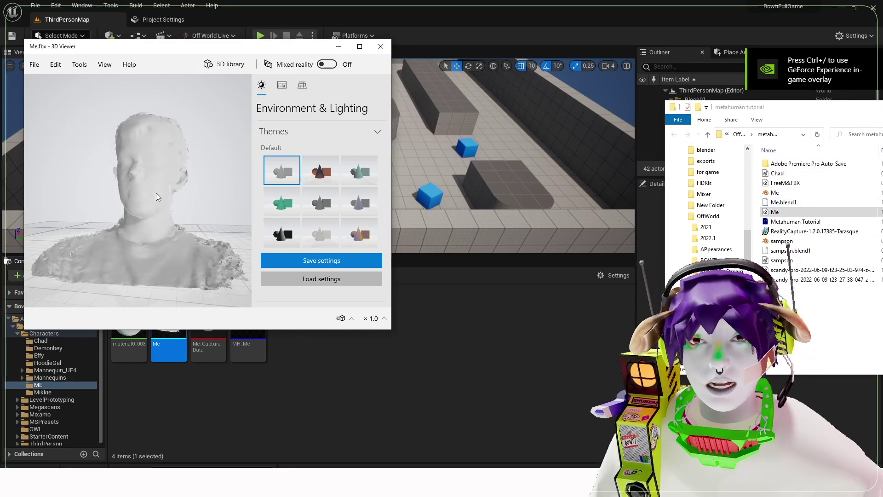
{"action": "left_click_drag", "start_coordinate": [155, 222], "coordinate": [148, 187]}
{"action": "scroll", "coordinate": [141, 176], "scroll_direction": "up", "scroll_amount": 3}
{"action": "scroll", "coordinate": [140, 175], "scroll_direction": "down", "scroll_amount": 3}
{"action": "scroll", "coordinate": [154, 162], "scroll_direction": "up", "scroll_amount": 2}
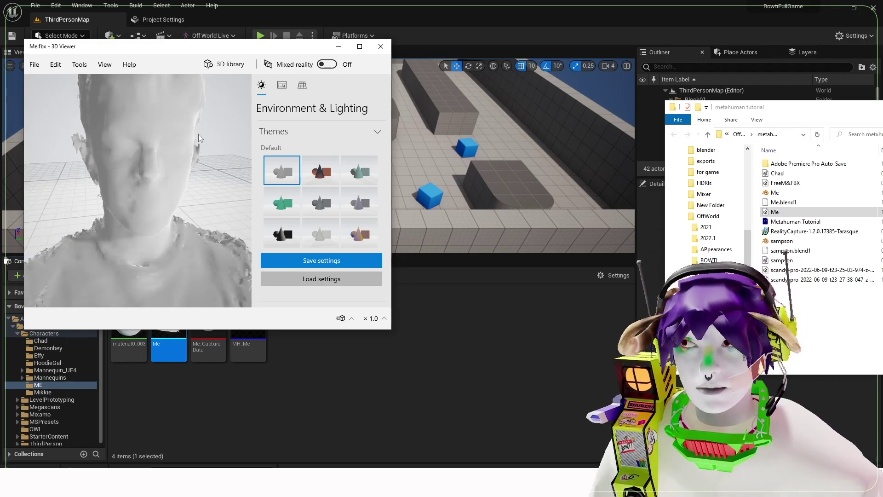
{"action": "left_click", "coordinate": [380, 48]}
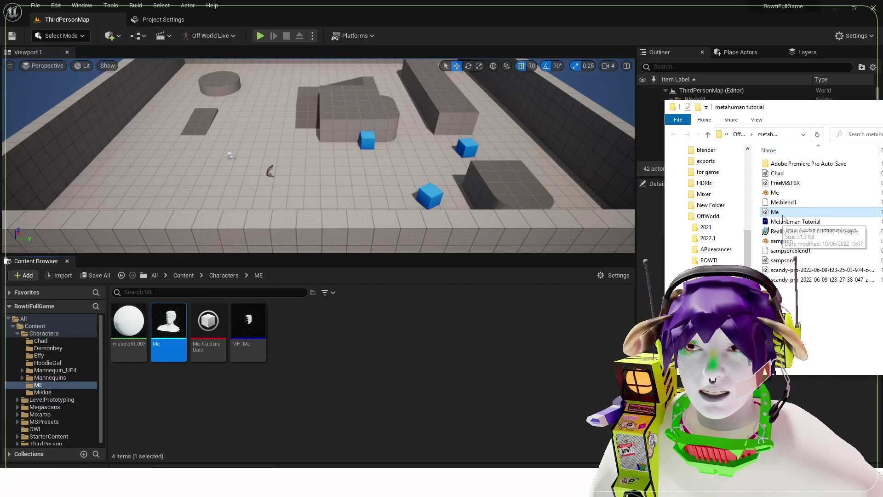
- Start importing FreeM&FBX into the ME folder, review its advanced mesh options including Combine Meshes, and cancel the import
{"action": "left_click_drag", "start_coordinate": [377, 348], "coordinate": [344, 336]}
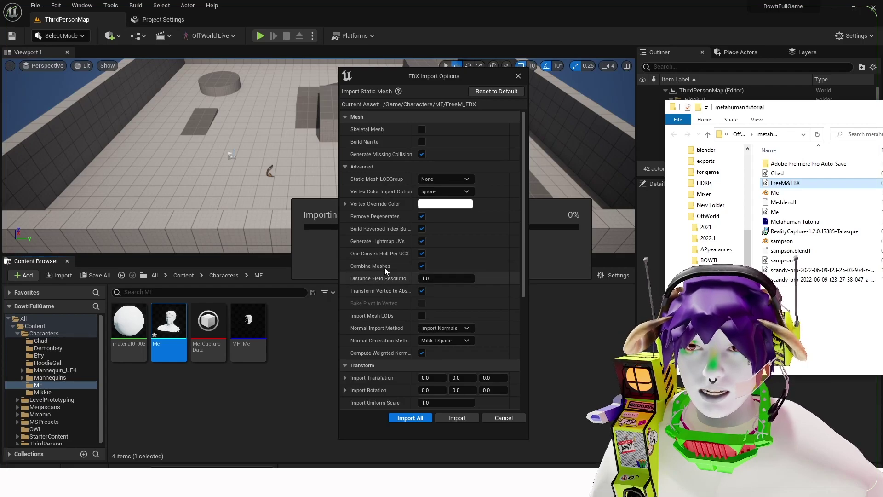
{"action": "left_click", "coordinate": [352, 167]}
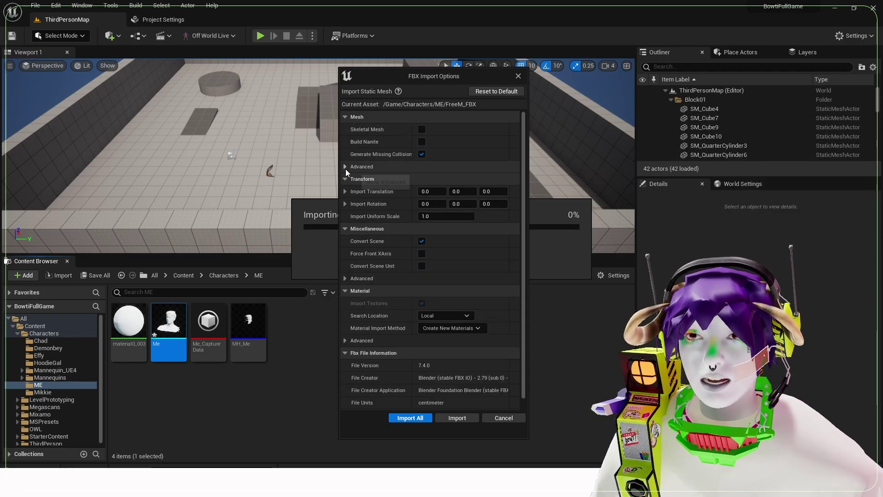
{"action": "left_click", "coordinate": [345, 167]}
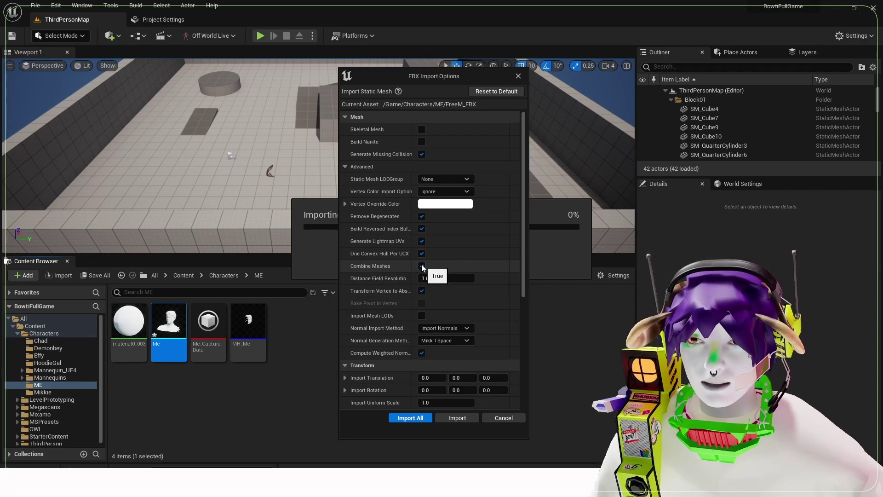
{"action": "left_click", "coordinate": [507, 418]}
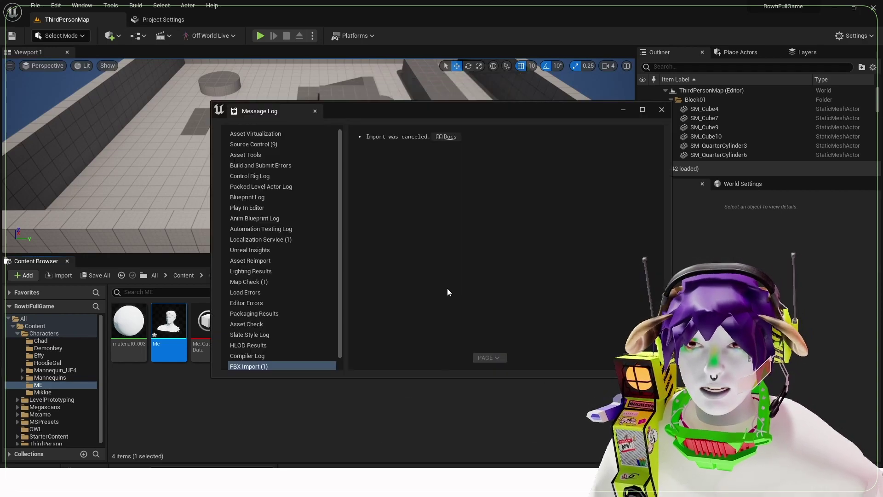
{"action": "left_click", "coordinate": [662, 111]}
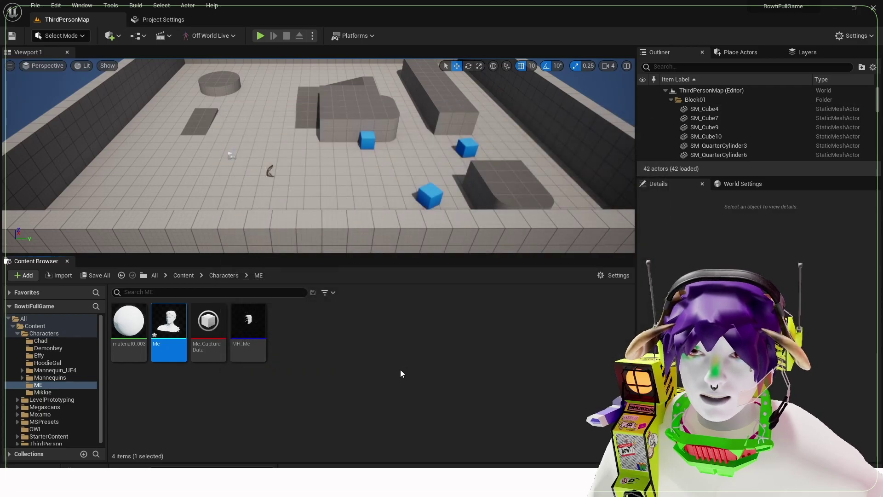
- Open the Me static mesh in a docked editor and examine the head and its import transform settings
{"action": "double_click", "coordinate": [169, 327]}
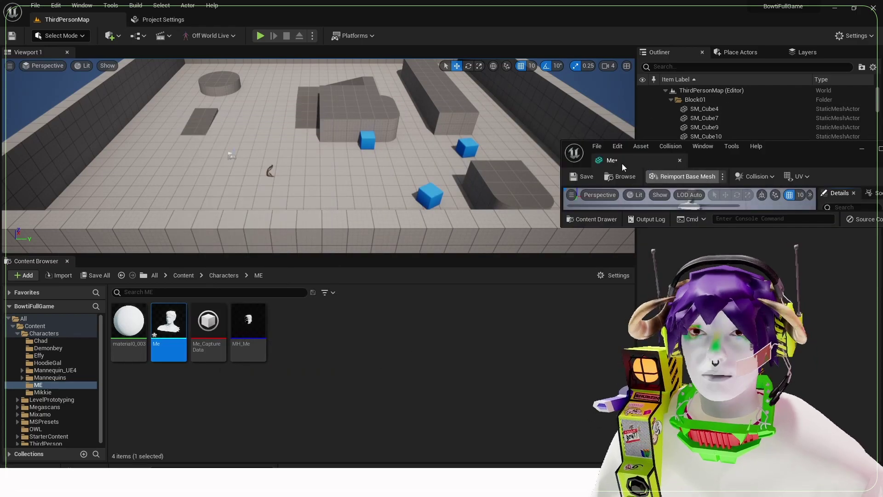
{"action": "left_click_drag", "start_coordinate": [633, 161], "coordinate": [372, 20]}
{"action": "scroll", "coordinate": [781, 299], "scroll_direction": "down", "scroll_amount": 8}
{"action": "scroll", "coordinate": [763, 184], "scroll_direction": "down", "scroll_amount": 10}
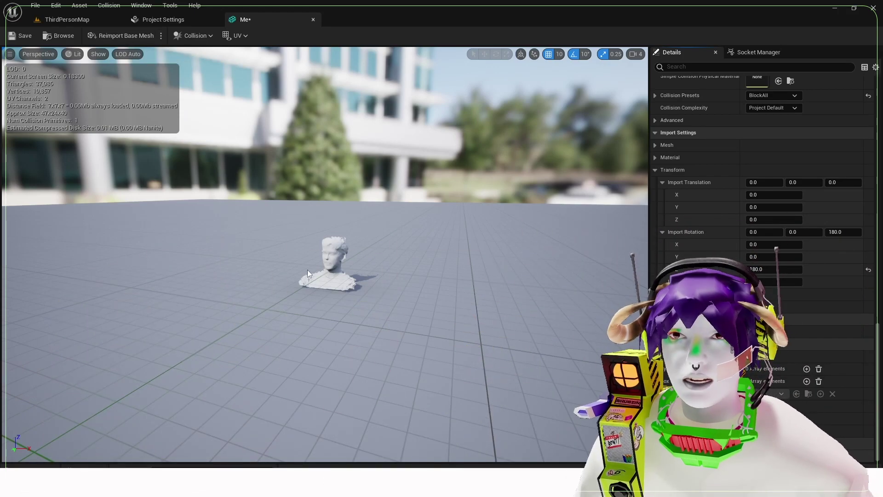
- Return to the ThirdPersonMap level, create a MetaHuman Identity asset in the ME folder and name it Steve
{"action": "left_click", "coordinate": [158, 19]}
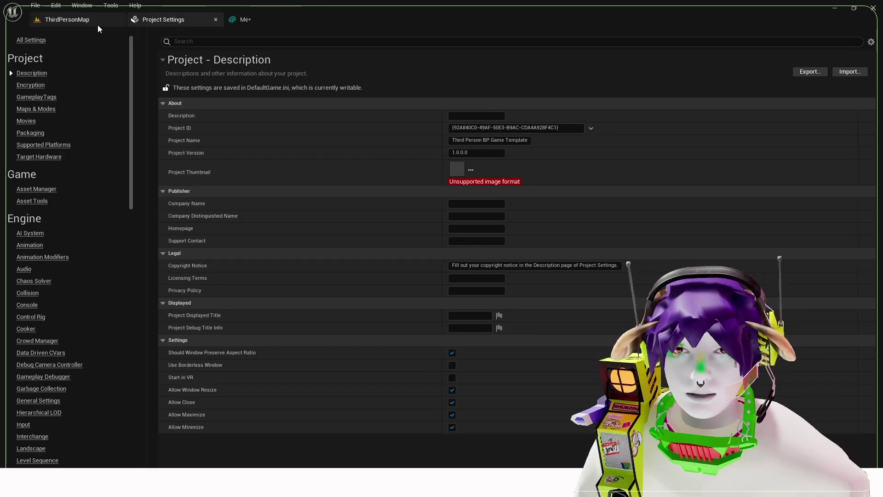
{"action": "left_click", "coordinate": [96, 23]}
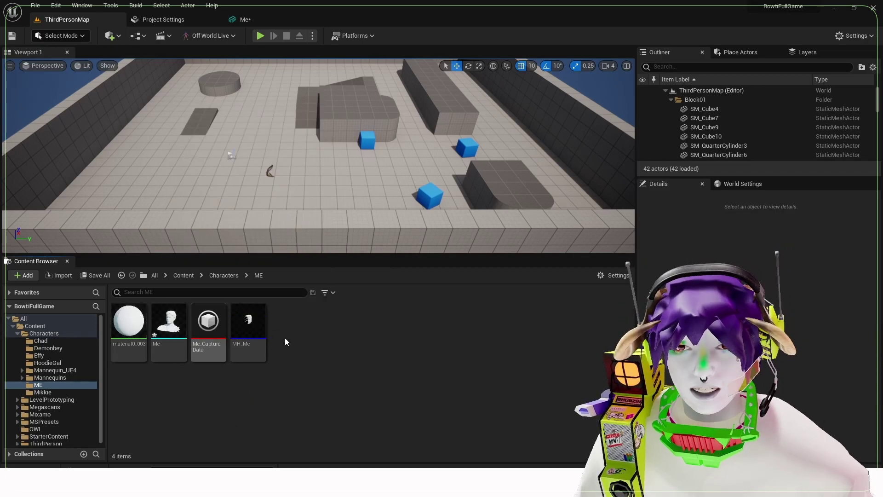
{"action": "right_click", "coordinate": [285, 338]}
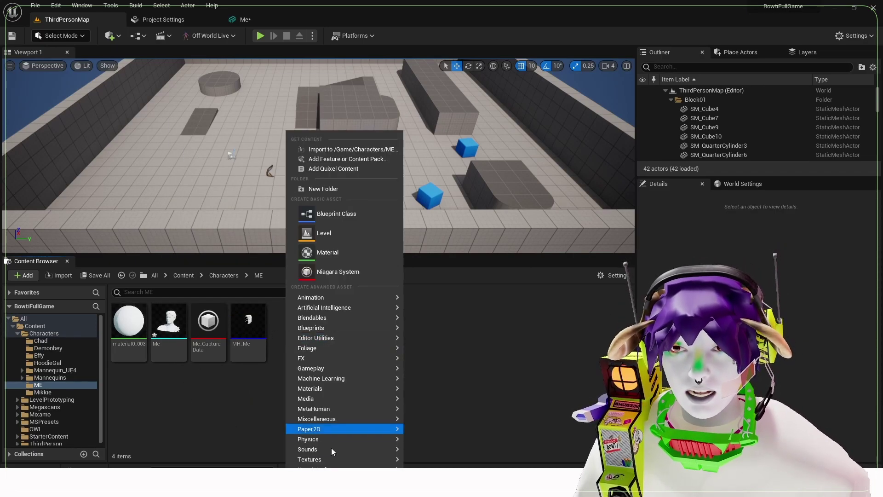
{"action": "mouse_move", "coordinate": [327, 408]}
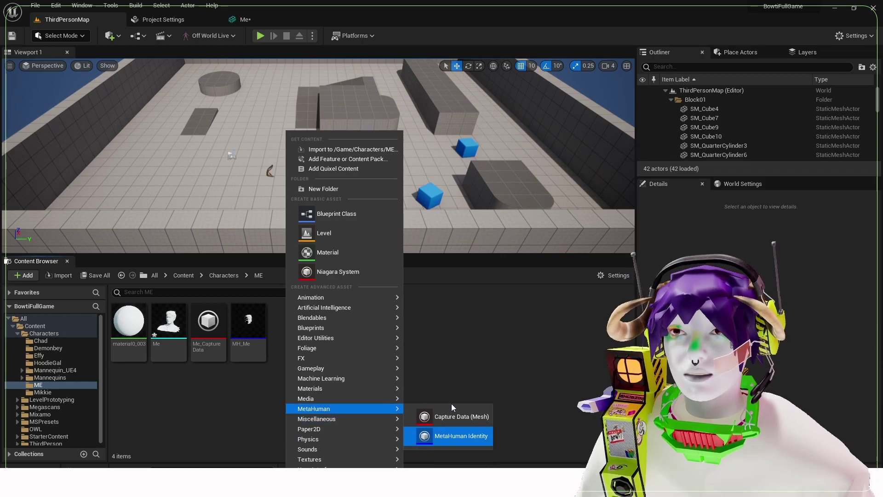
{"action": "left_click", "coordinate": [442, 436]}
{"action": "right_click", "coordinate": [290, 342]}
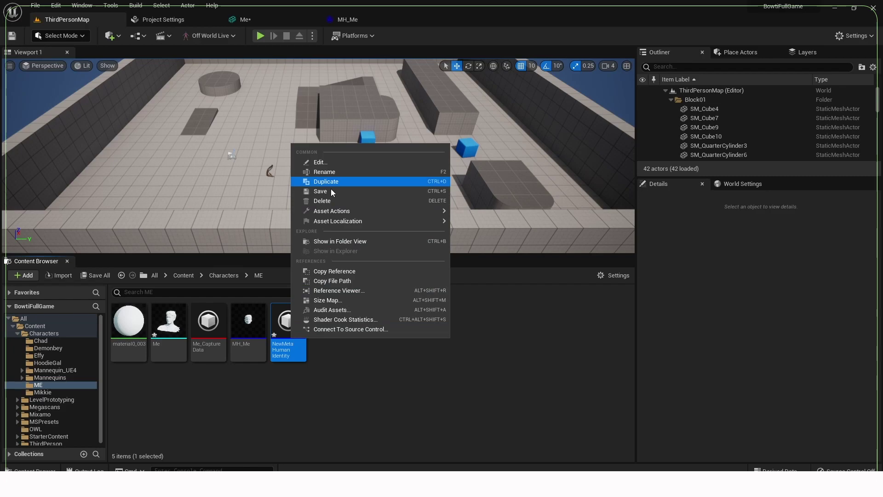
{"action": "left_click", "coordinate": [330, 174]}
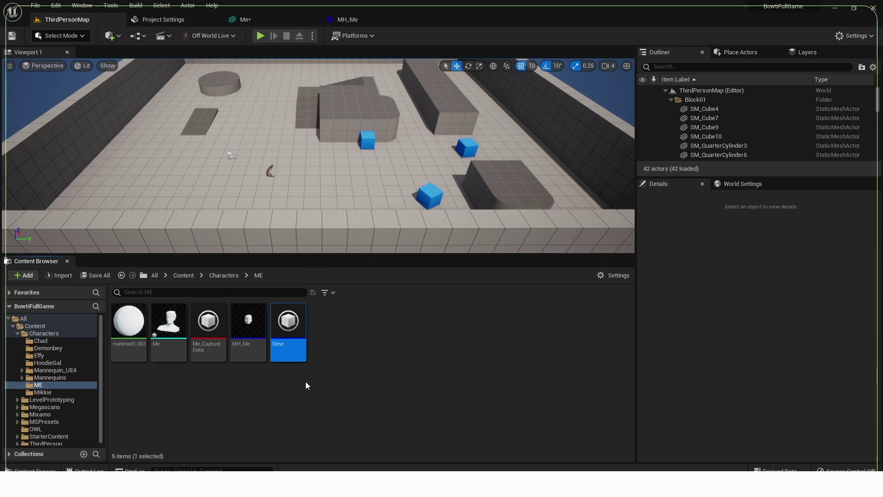
- Open the Steve identity and create its components from the Me static mesh
{"action": "double_click", "coordinate": [288, 321]}
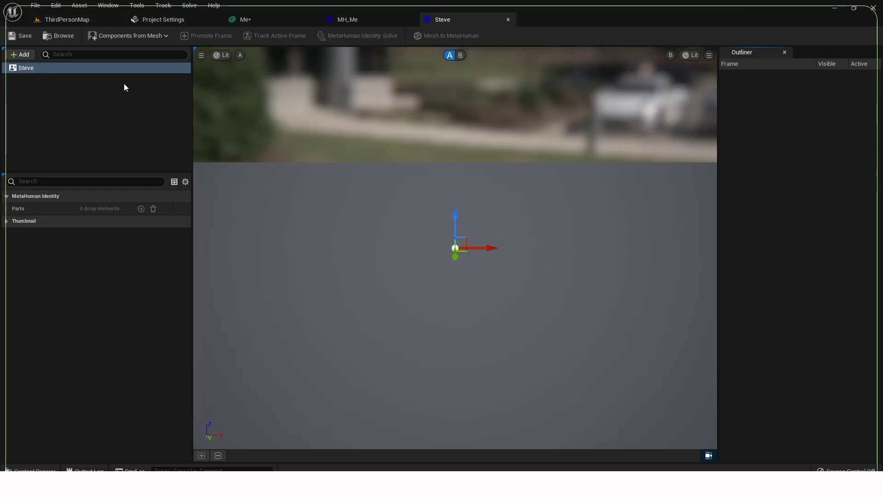
{"action": "left_click", "coordinate": [123, 84]}
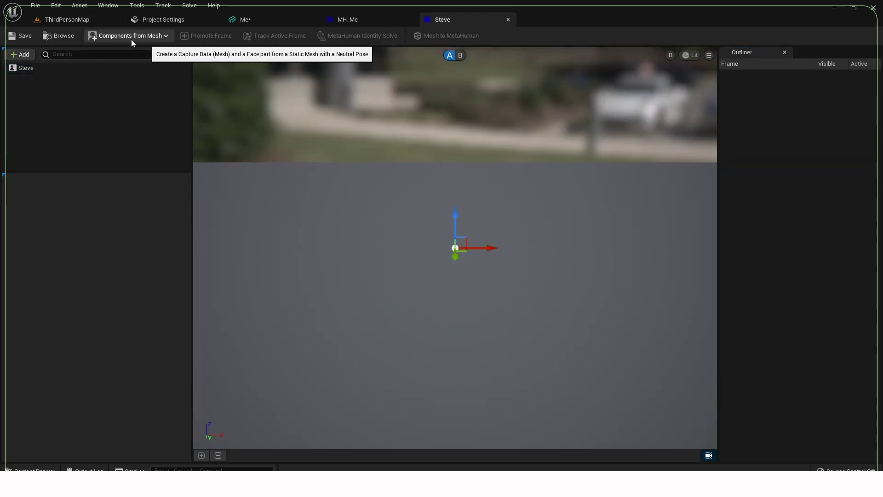
{"action": "left_click", "coordinate": [131, 40]}
{"action": "type", "text": "me"}
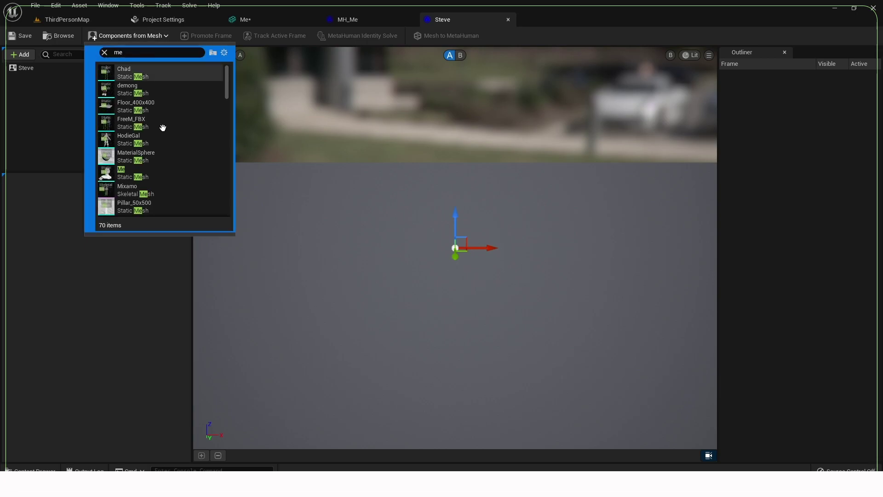
{"action": "left_click", "coordinate": [132, 172]}
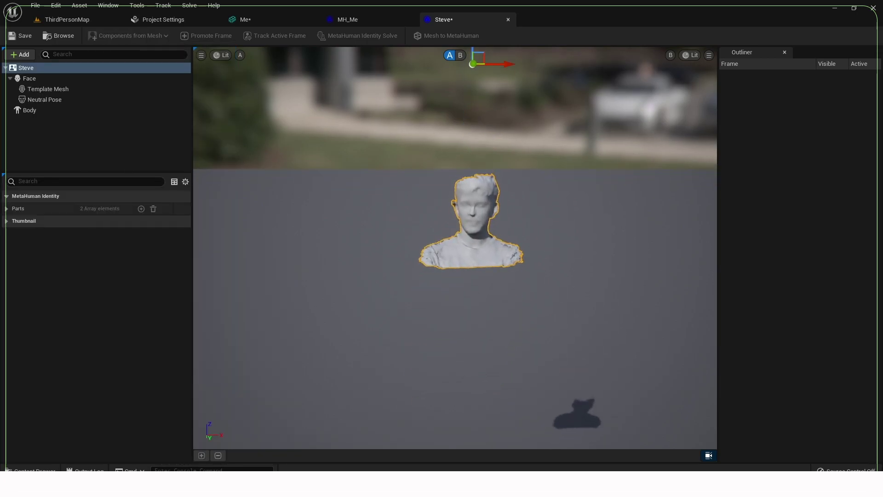
- Choose the first body type for the identity's Body part and raise its height to the maximum
{"action": "scroll", "coordinate": [508, 252], "scroll_direction": "up", "scroll_amount": 3}
{"action": "middle_click_drag", "start_coordinate": [509, 252], "coordinate": [459, 248]}
{"action": "scroll", "coordinate": [459, 248], "scroll_direction": "up", "scroll_amount": 4}
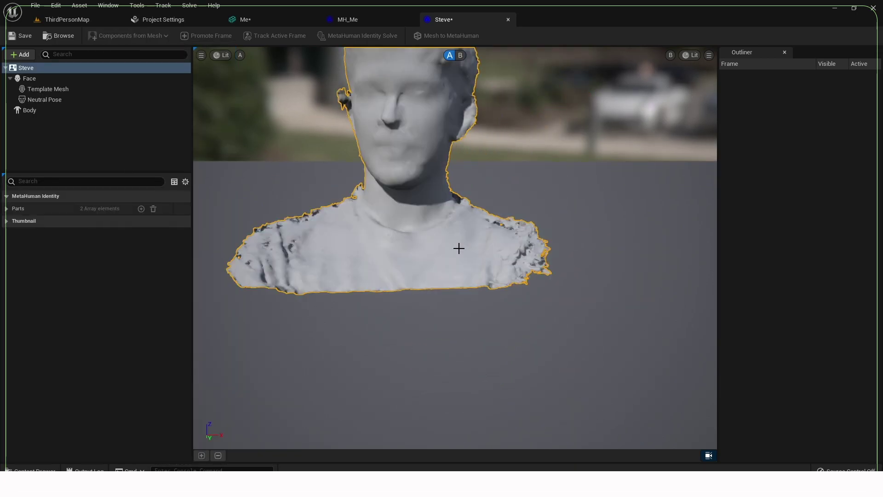
{"action": "left_click", "coordinate": [44, 99]}
{"action": "left_click", "coordinate": [29, 111]}
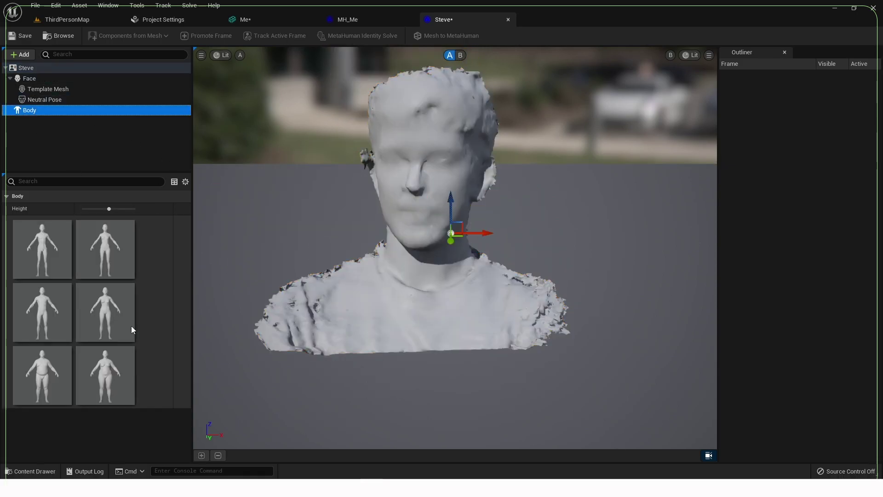
{"action": "left_click", "coordinate": [43, 249]}
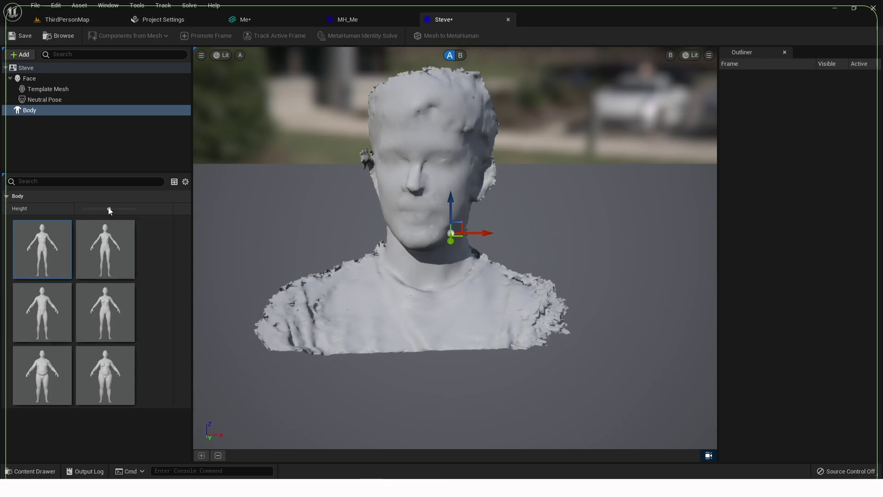
{"action": "left_click_drag", "start_coordinate": [109, 208], "coordinate": [134, 209]}
- Select the Neutral Pose and set the viewport camera's field of view to 20
{"action": "left_click", "coordinate": [40, 101]}
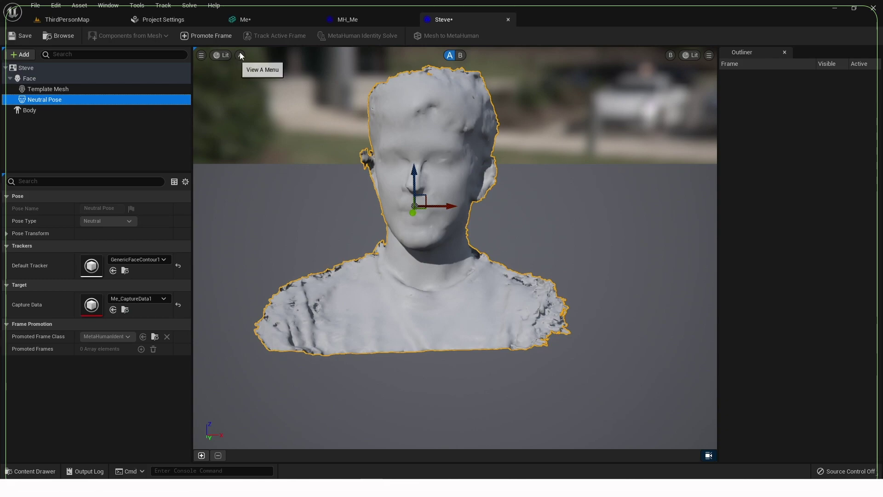
{"action": "left_click", "coordinate": [200, 55]}
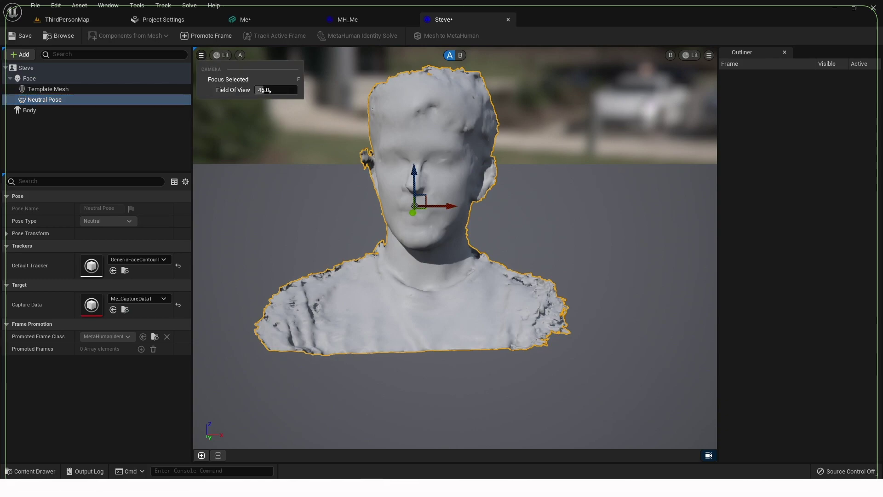
{"action": "type", "text": "20"}
{"action": "key", "text": "Return"}
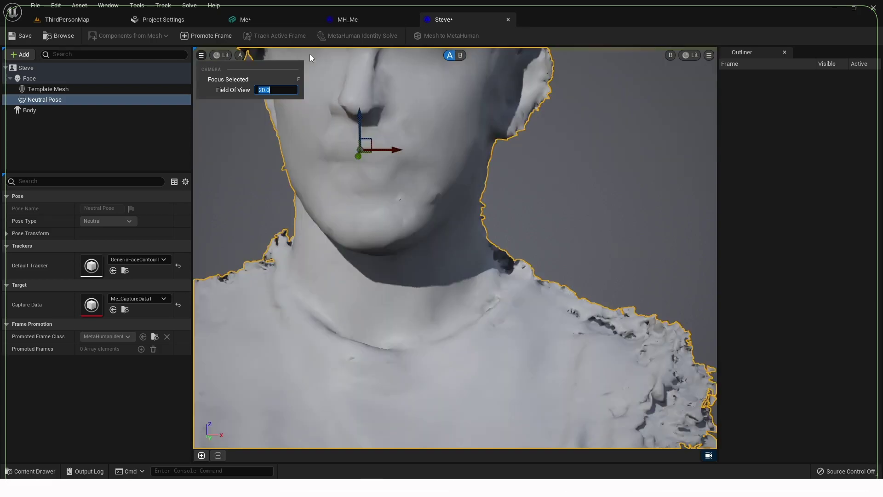
- Frame the scanned head straight on so the whole face is in view, and promote that view to a frame
{"action": "middle_click_drag", "start_coordinate": [431, 217], "coordinate": [444, 249]}
{"action": "mouse_move", "coordinate": [405, 225]}
{"action": "right_mouse_down"}
{"action": "mouse_move", "coordinate": [399, 209]}
{"action": "mouse_move", "coordinate": [442, 219]}
{"action": "mouse_move", "coordinate": [383, 225]}
{"action": "mouse_move", "coordinate": [389, 198]}
{"action": "mouse_move", "coordinate": [404, 223]}
{"action": "right_mouse_up"}
{"action": "middle_click_drag", "start_coordinate": [405, 226], "coordinate": [427, 265]}
{"action": "right_click_drag", "start_coordinate": [404, 226], "coordinate": [421, 218]}
{"action": "middle_click_drag", "start_coordinate": [405, 227], "coordinate": [407, 256]}
{"action": "right_click_drag", "start_coordinate": [405, 226], "coordinate": [404, 225]}
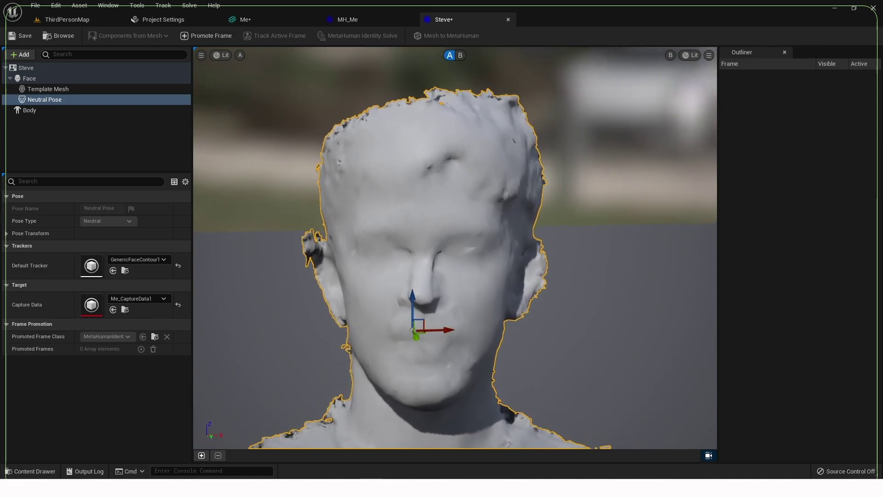
{"action": "middle_click_drag", "start_coordinate": [405, 226], "coordinate": [405, 249]}
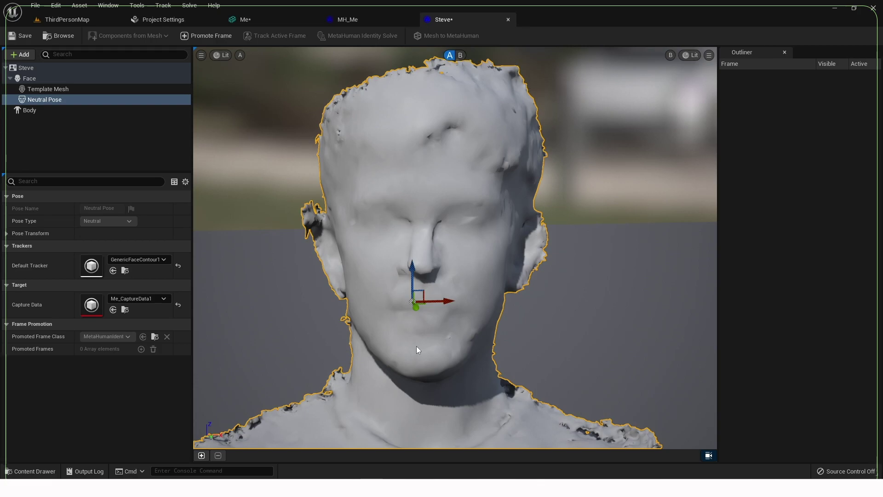
{"action": "middle_click_drag", "start_coordinate": [458, 261], "coordinate": [467, 263]}
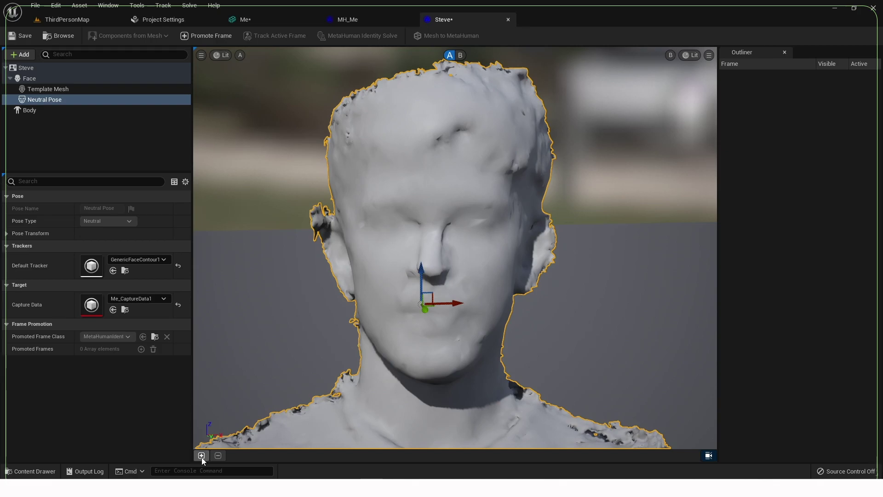
{"action": "left_click", "coordinate": [205, 37]}
{"action": "middle_click_drag", "start_coordinate": [472, 246], "coordinate": [452, 245]}
- Name the promoted frame Facefront
{"action": "double_click", "coordinate": [467, 455]}
{"action": "type", "text": "~Face"}
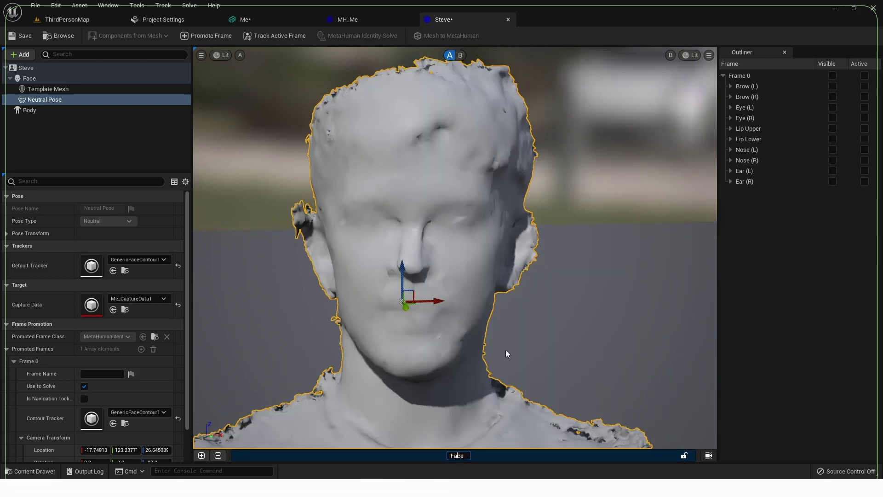
{"action": "type", "text": "front"}
{"action": "key", "text": "Return"}
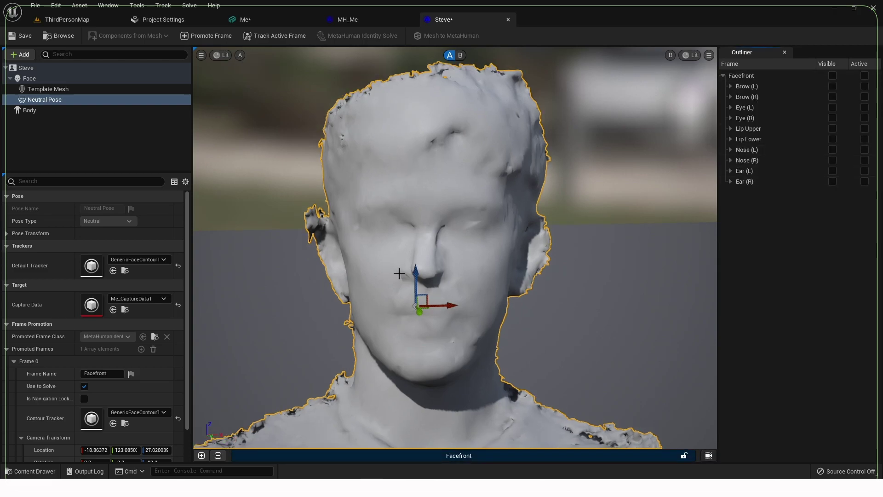
- Track the active Facefront frame to place the facial marker curves, and check them up close
{"action": "left_click", "coordinate": [288, 35]}
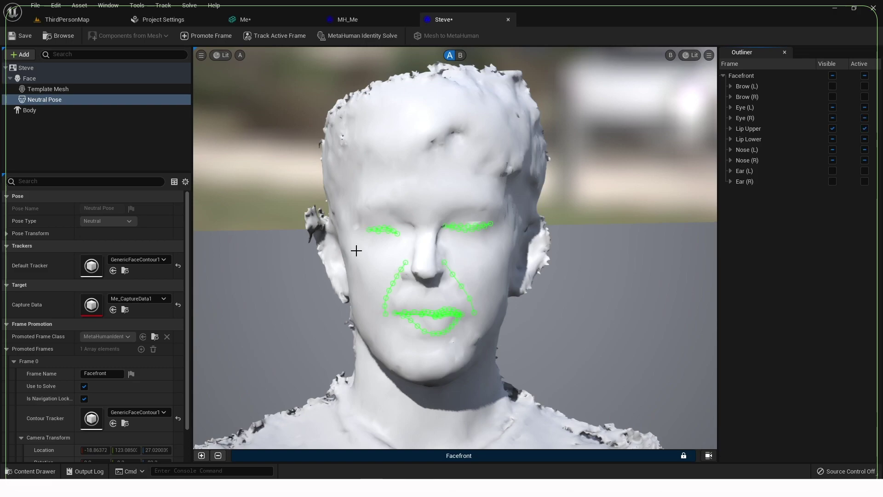
{"action": "scroll", "coordinate": [407, 301], "scroll_direction": "up", "scroll_amount": 5}
{"action": "scroll", "coordinate": [423, 271], "scroll_direction": "down", "scroll_amount": 6}
{"action": "scroll", "coordinate": [434, 306], "scroll_direction": "up", "scroll_amount": 6}
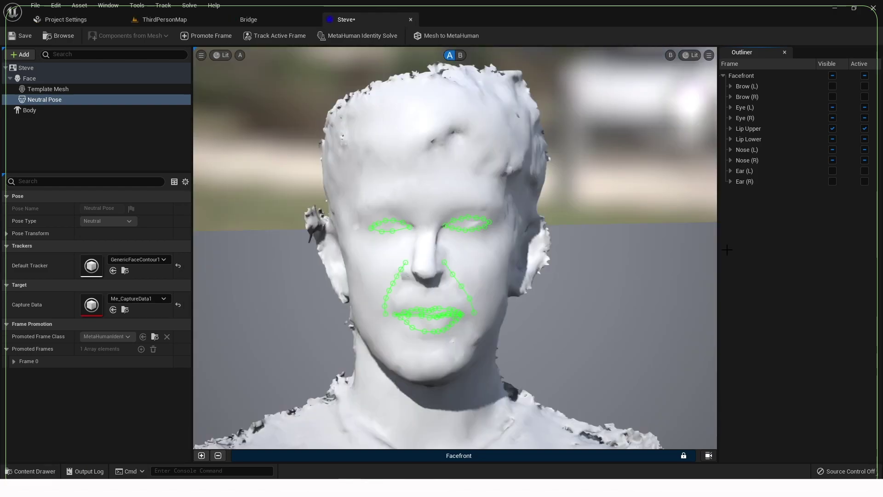
- Preview and hide the left ear curve, and make both the left and right brow curves visible and active
{"action": "left_click", "coordinate": [832, 170]}
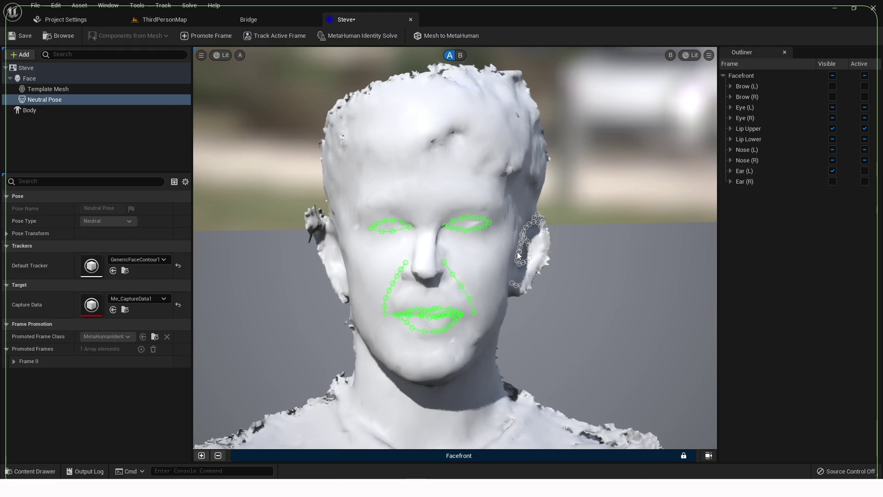
{"action": "left_click", "coordinate": [832, 170]}
{"action": "left_click", "coordinate": [831, 97]}
{"action": "left_click", "coordinate": [832, 86]}
{"action": "left_click", "coordinate": [865, 86]}
{"action": "left_click", "coordinate": [730, 97]}
- Select the Brow Middle (L) curve on the head, clear the selection and inspect the opposite brow curve
{"action": "left_click", "coordinate": [468, 196]}
{"action": "left_click", "coordinate": [458, 203]}
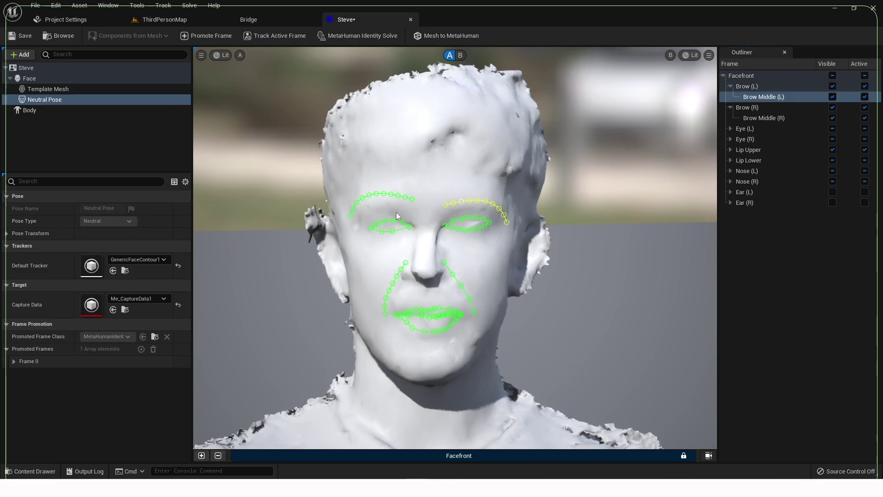
{"action": "left_click", "coordinate": [417, 193]}
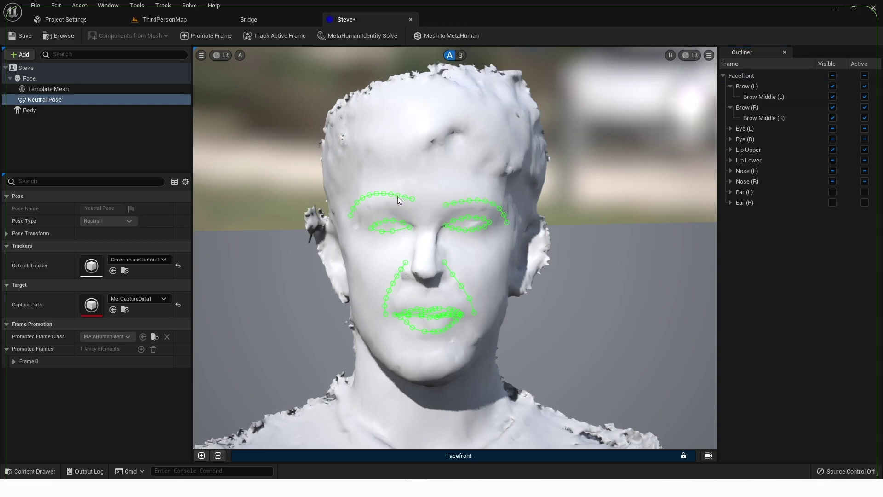
{"action": "left_click", "coordinate": [394, 196]}
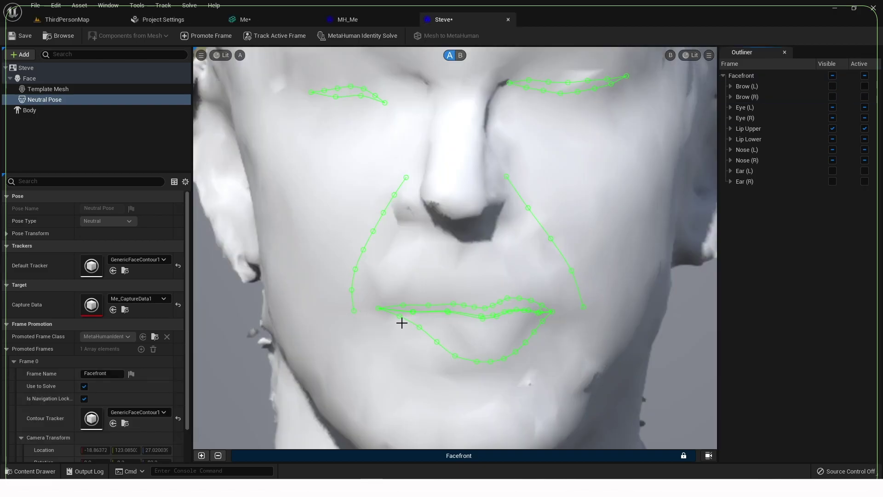
- Reposition a marker on the outer lower lip contour, near the corner of the mouth on the head's right side
{"action": "left_click_drag", "start_coordinate": [399, 318], "coordinate": [408, 333]}
{"action": "scroll", "coordinate": [424, 339], "scroll_direction": "down", "scroll_amount": 5}
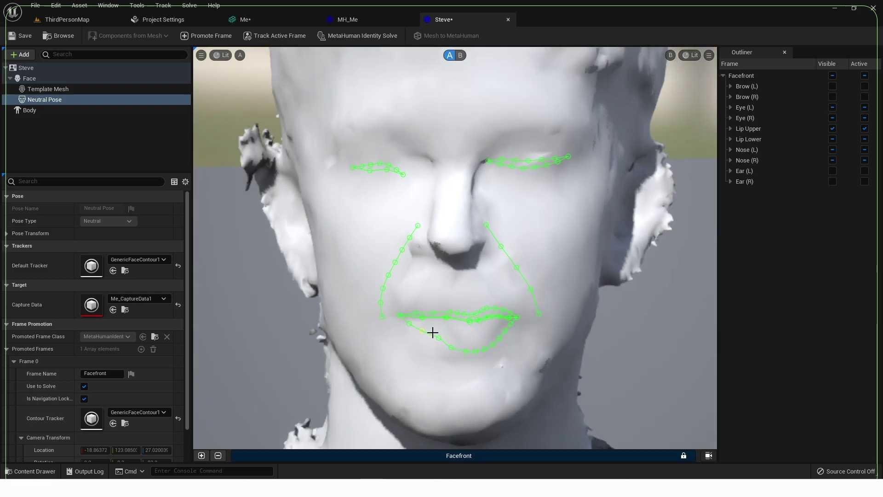
{"action": "scroll", "coordinate": [399, 186], "scroll_direction": "up", "scroll_amount": 3}
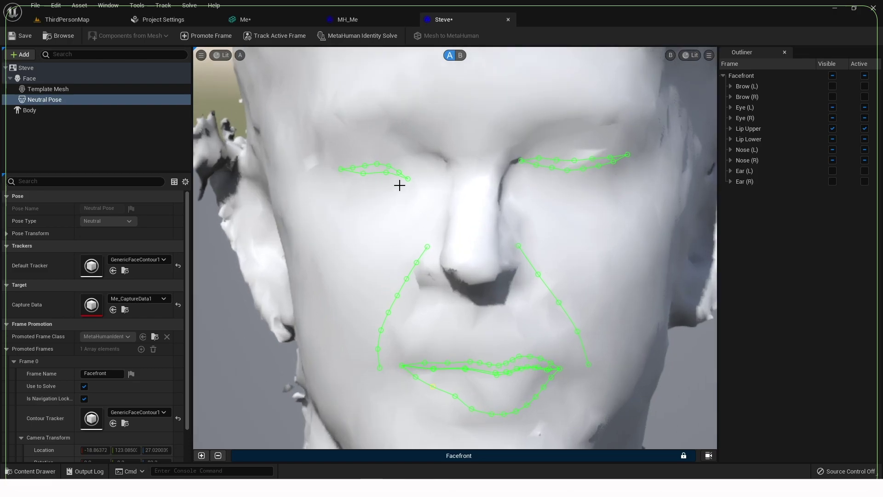
- Reshape the Eyelid Upper (R) curve, moving its inner corner toward the nose and raising its markers onto the upper eyelid
{"action": "scroll", "coordinate": [399, 185], "scroll_direction": "up", "scroll_amount": 2}
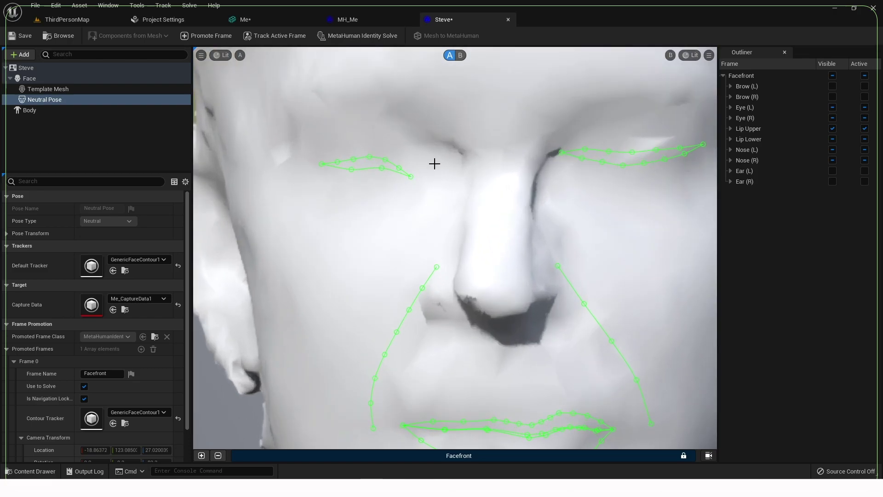
{"action": "left_click_drag", "start_coordinate": [399, 168], "coordinate": [441, 161]}
{"action": "left_click_drag", "start_coordinate": [386, 158], "coordinate": [341, 151]}
{"action": "left_click", "coordinate": [342, 151]}
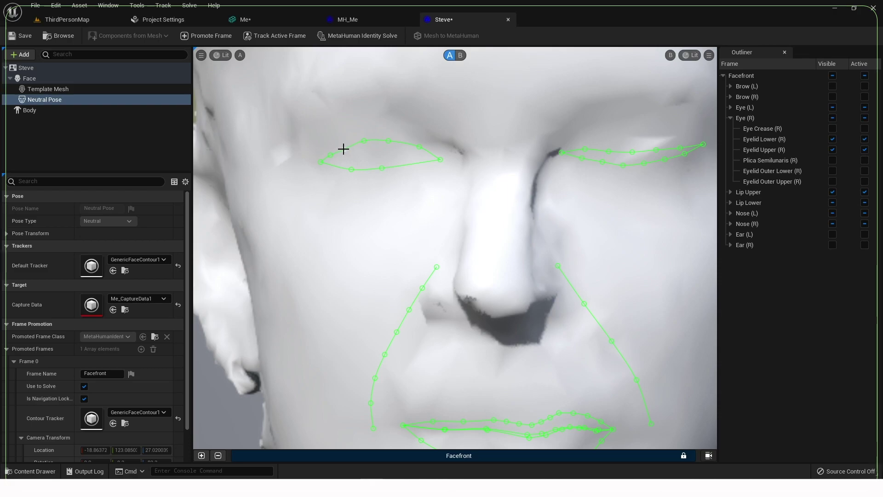
{"action": "left_click", "coordinate": [355, 146]}
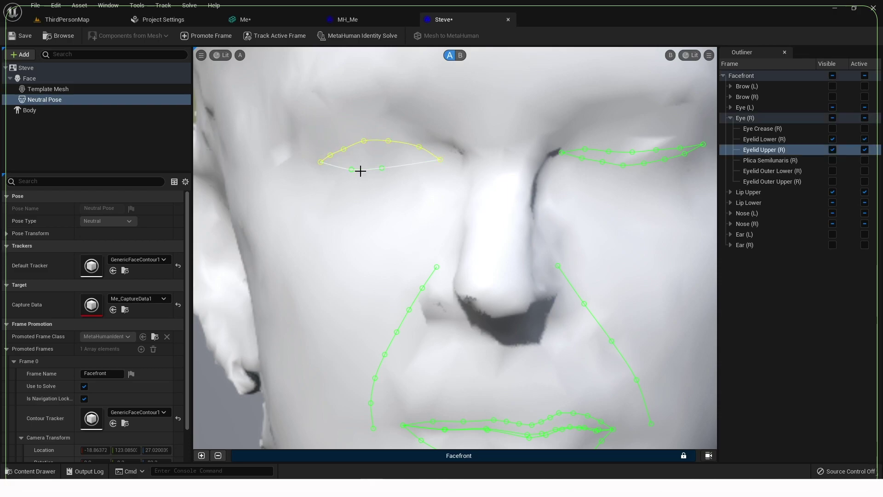
- Lower the Eyelid Lower (R) curve's markers to follow the lower lid, and check the eye outline against the whole face
{"action": "left_click", "coordinate": [367, 169]}
{"action": "left_click_drag", "start_coordinate": [412, 166], "coordinate": [412, 168]}
{"action": "left_click", "coordinate": [407, 197]}
{"action": "left_click", "coordinate": [384, 171]}
{"action": "left_click", "coordinate": [349, 172], "text": "shift"}
{"action": "mouse_move", "coordinate": [382, 171]}
{"action": "left_mouse_down"}
{"action": "mouse_move", "coordinate": [382, 181]}
{"action": "mouse_move", "coordinate": [386, 173]}
{"action": "left_mouse_up"}
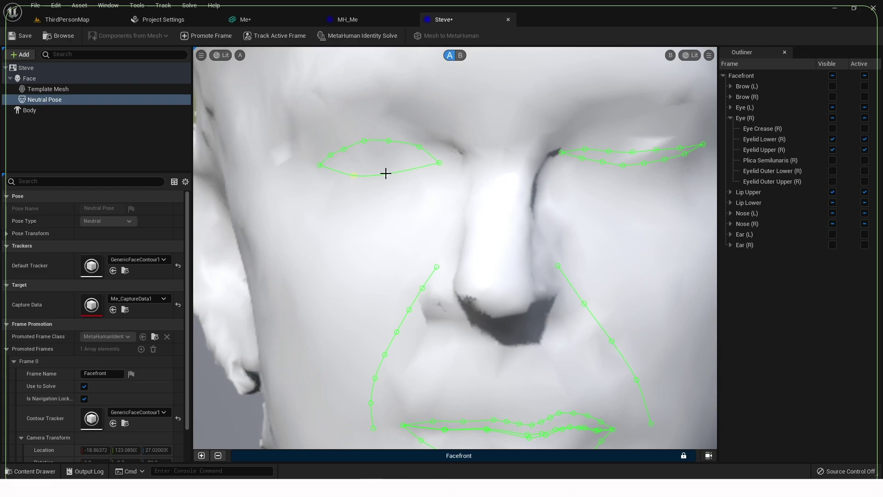
{"action": "scroll", "coordinate": [385, 173], "scroll_direction": "down", "scroll_amount": 3}
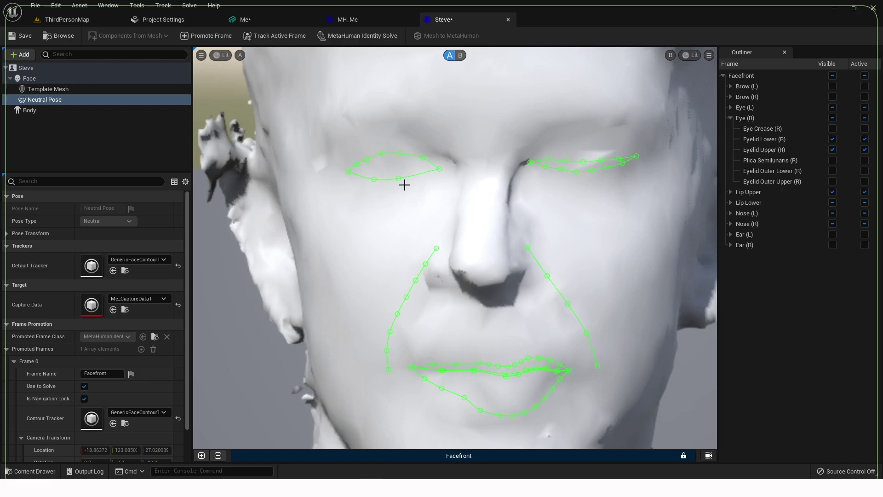
{"action": "scroll", "coordinate": [421, 204], "scroll_direction": "down", "scroll_amount": 2}
{"action": "scroll", "coordinate": [421, 204], "scroll_direction": "down", "scroll_amount": 3}
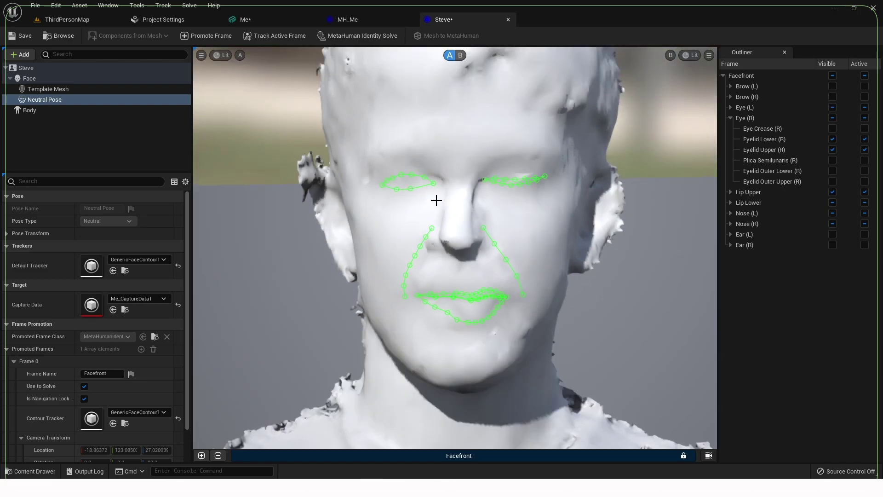
- Raise the Eyelid Upper (L) curve's markers so they follow the upper lid of the left eye
{"action": "scroll", "coordinate": [434, 201], "scroll_direction": "up", "scroll_amount": 2}
{"action": "scroll", "coordinate": [434, 201], "scroll_direction": "up", "scroll_amount": 2}
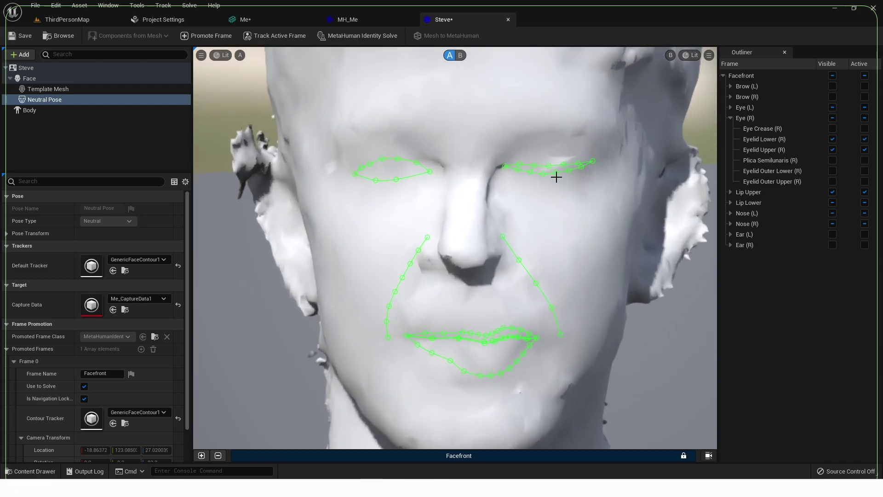
{"action": "scroll", "coordinate": [547, 163], "scroll_direction": "up", "scroll_amount": 1}
{"action": "left_click_drag", "start_coordinate": [550, 158], "coordinate": [532, 152]}
{"action": "left_click", "coordinate": [568, 157]}
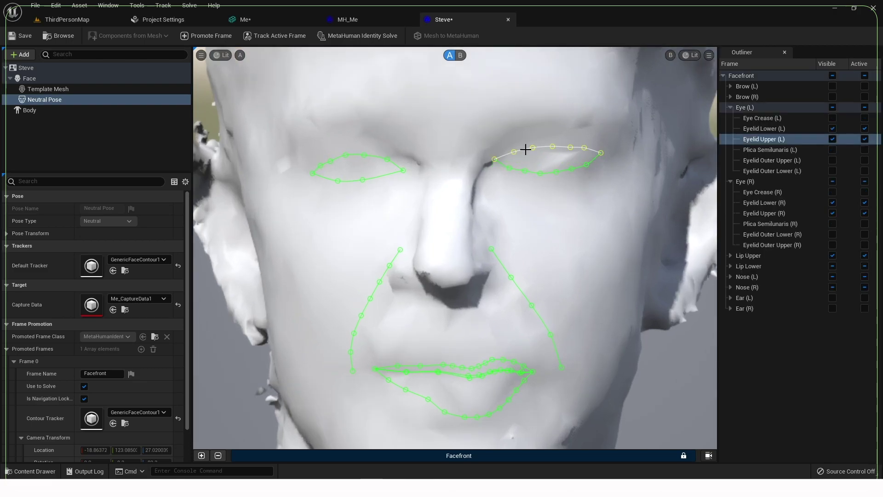
- Align the left eye's inner and outer corner markers and refine the arc of its upper eyelid curve
{"action": "left_click", "coordinate": [494, 162]}
{"action": "left_click", "coordinate": [495, 164]}
{"action": "left_click_drag", "start_coordinate": [602, 153], "coordinate": [547, 144]}
{"action": "left_click", "coordinate": [566, 152]}
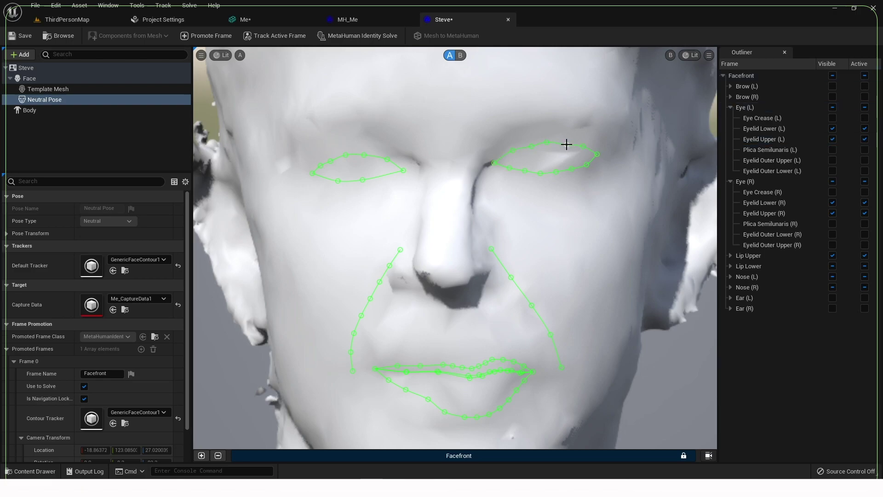
- Adjust the outer lower lip contour's markers to follow the bottom edge of the lip
{"action": "scroll", "coordinate": [496, 308], "scroll_direction": "down", "scroll_amount": 2}
{"action": "left_click_drag", "start_coordinate": [471, 415], "coordinate": [501, 385]}
{"action": "left_click", "coordinate": [499, 390], "text": "shift"}
{"action": "left_click", "coordinate": [505, 384], "text": "shift"}
- Select the Lip Philtrum (L) and (R) curves and shift them so the upper lip's dip sits beneath the nose
{"action": "left_click", "coordinate": [452, 355]}
{"action": "left_click", "coordinate": [460, 356], "text": "shift"}
{"action": "left_click", "coordinate": [466, 357], "text": "shift"}
{"action": "left_click", "coordinate": [481, 356]}
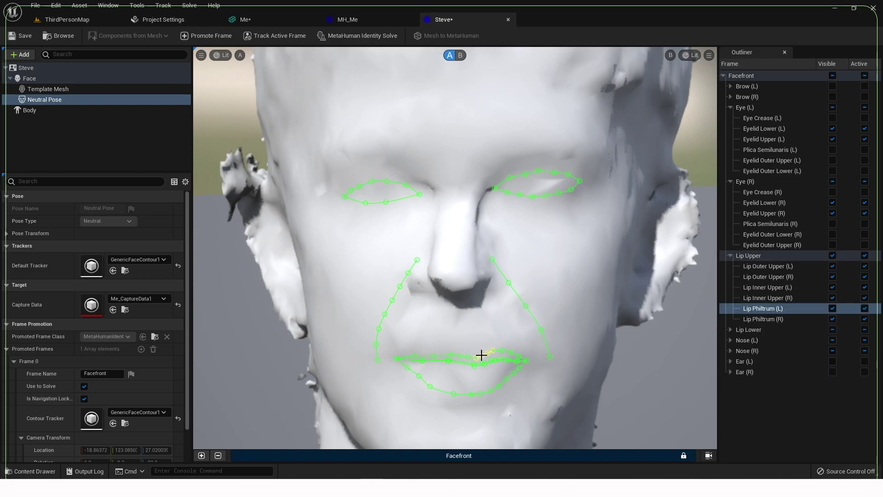
{"action": "left_click", "coordinate": [463, 358], "text": "shift"}
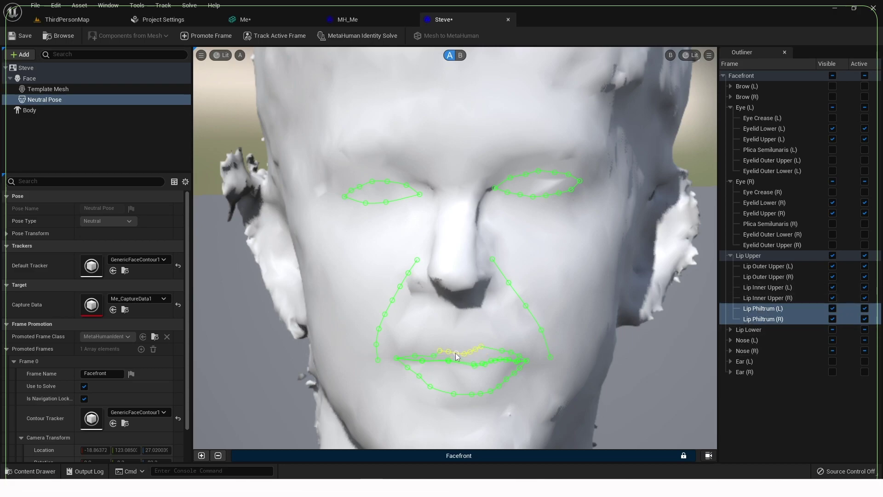
{"action": "left_click", "coordinate": [433, 355]}
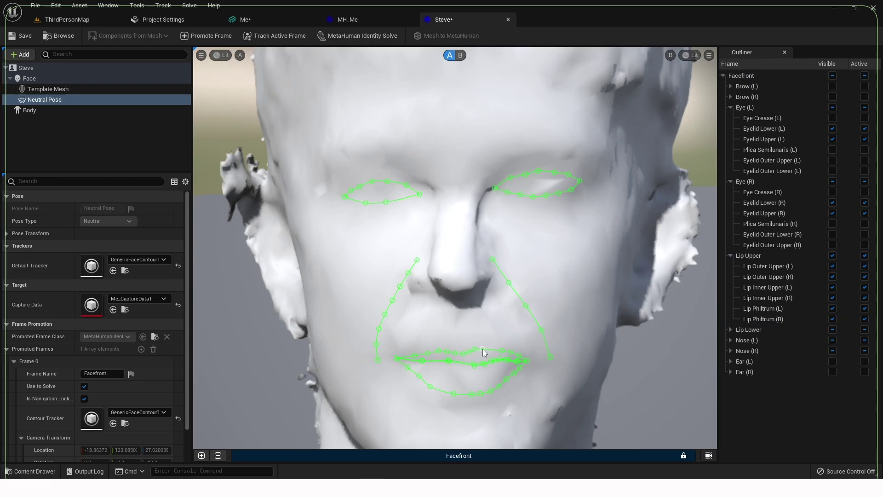
- Reposition the inner lip contour markers around the centre of the mouth
{"action": "left_click", "coordinate": [457, 368]}
{"action": "left_click_drag", "start_coordinate": [480, 366], "coordinate": [481, 365]}
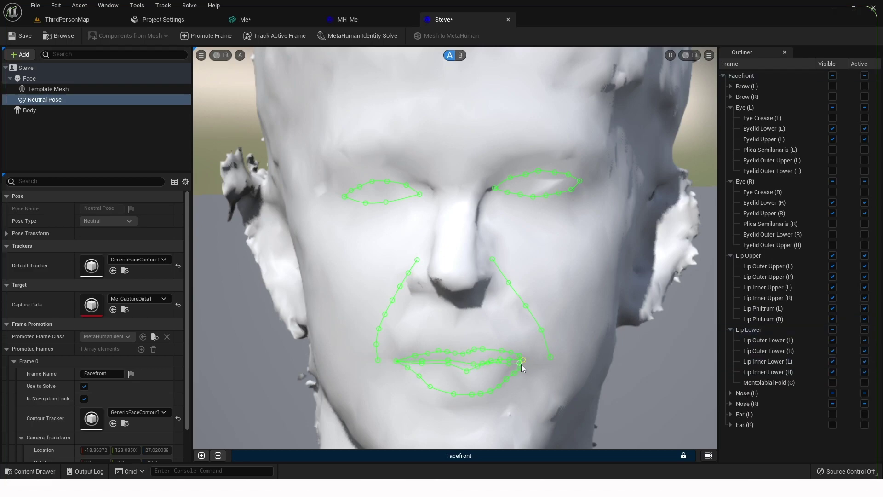
{"action": "scroll", "coordinate": [460, 369], "scroll_direction": "down", "scroll_amount": 5}
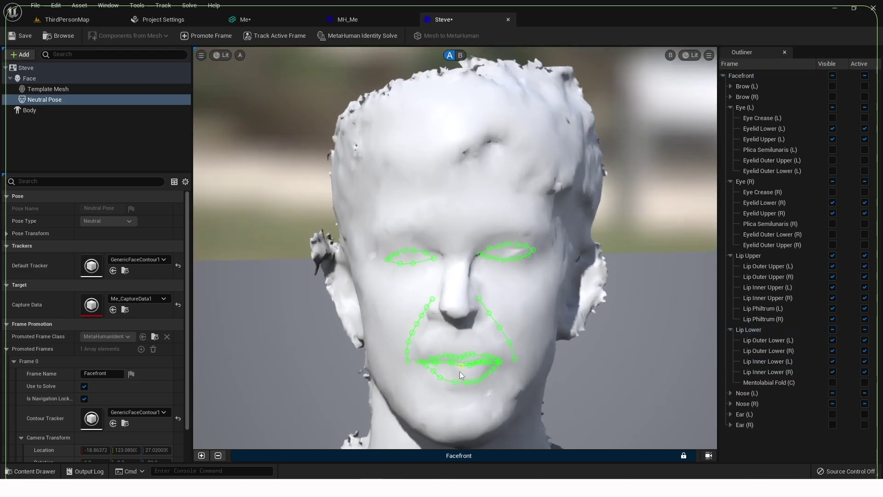
- Select both right eyelid curves and shift them slightly toward the nose
{"action": "left_click", "coordinate": [421, 261]}
{"action": "left_click", "coordinate": [421, 252], "text": "shift"}
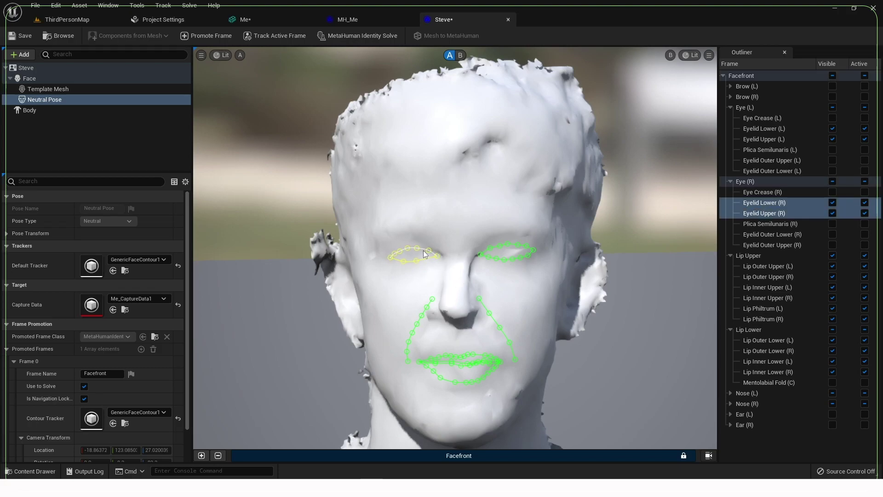
{"action": "left_click", "coordinate": [453, 315]}
- Promote additional frames and turn the camera to the head's side profile
{"action": "scroll", "coordinate": [454, 315], "scroll_direction": "down", "scroll_amount": 3}
{"action": "middle_click_drag", "start_coordinate": [503, 344], "coordinate": [470, 312]}
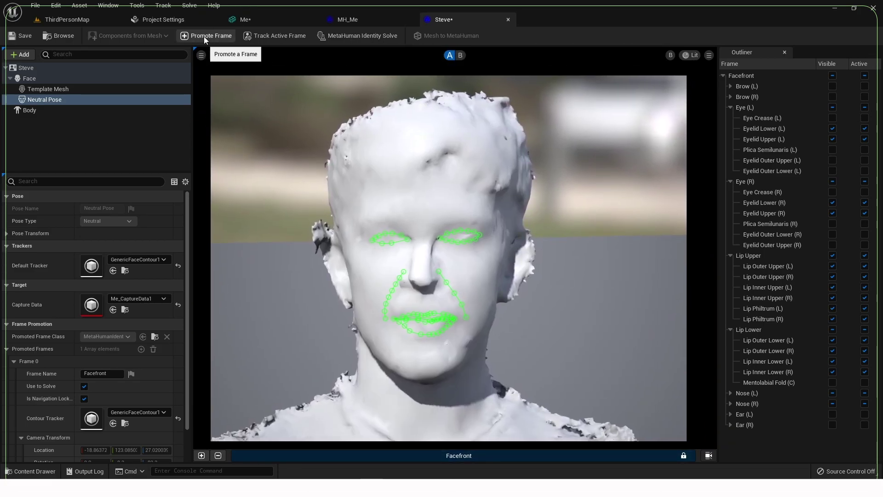
{"action": "left_click", "coordinate": [201, 455]}
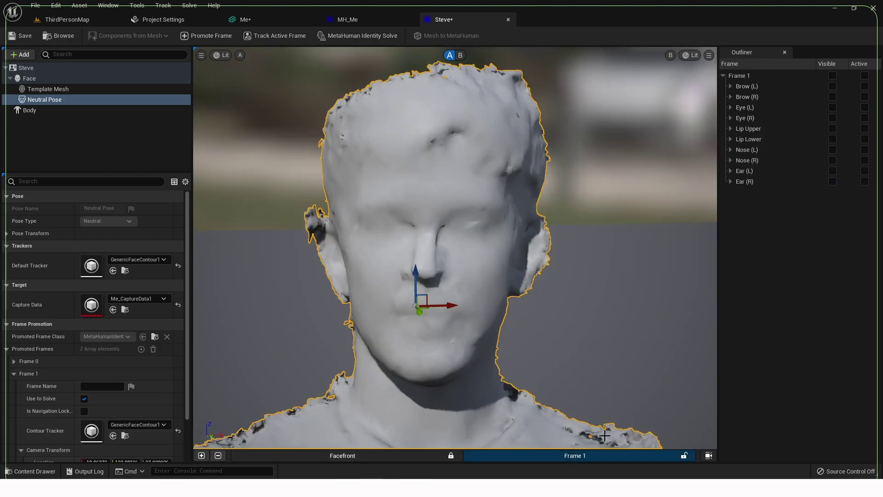
{"action": "left_click_drag", "start_coordinate": [401, 274], "coordinate": [542, 300]}
{"action": "middle_click_drag", "start_coordinate": [542, 299], "coordinate": [667, 288]}
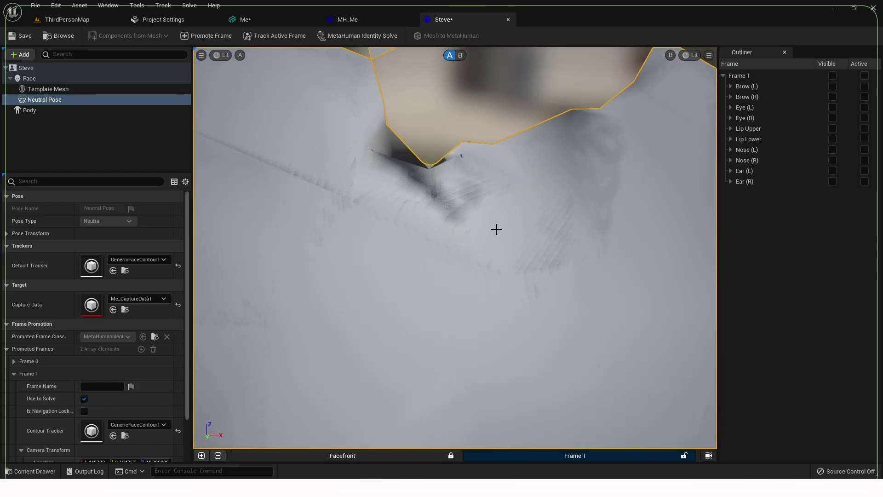
{"action": "left_click_drag", "start_coordinate": [497, 229], "coordinate": [405, 294]}
{"action": "middle_click_drag", "start_coordinate": [482, 319], "coordinate": [567, 345]}
{"action": "left_click_drag", "start_coordinate": [466, 267], "coordinate": [394, 267]}
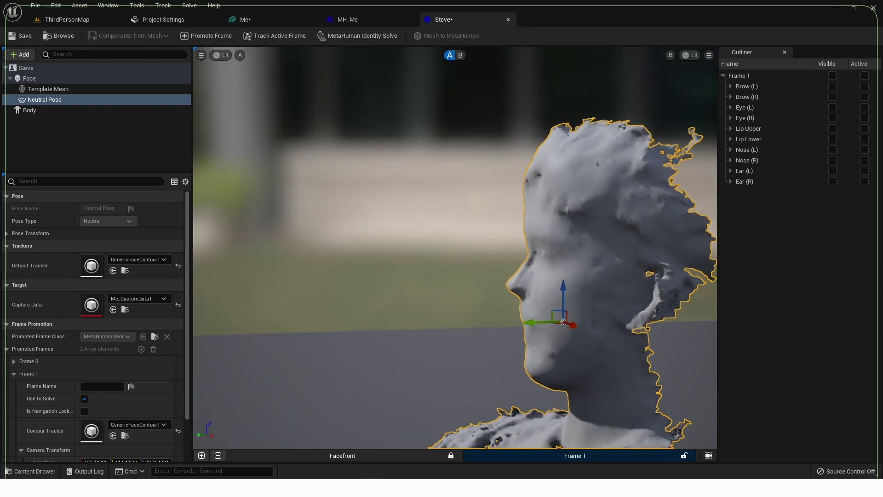
{"action": "right_click_drag", "start_coordinate": [467, 286], "coordinate": [466, 239]}
{"action": "mouse_move", "coordinate": [467, 286]}
{"action": "middle_mouse_down"}
{"action": "mouse_move", "coordinate": [528, 350]}
{"action": "mouse_move", "coordinate": [453, 281]}
{"action": "middle_mouse_up"}
{"action": "mouse_move", "coordinate": [467, 286]}
{"action": "left_mouse_down"}
{"action": "mouse_move", "coordinate": [469, 258]}
{"action": "mouse_move", "coordinate": [462, 292]}
{"action": "left_mouse_up"}
{"action": "left_click", "coordinate": [211, 36]}
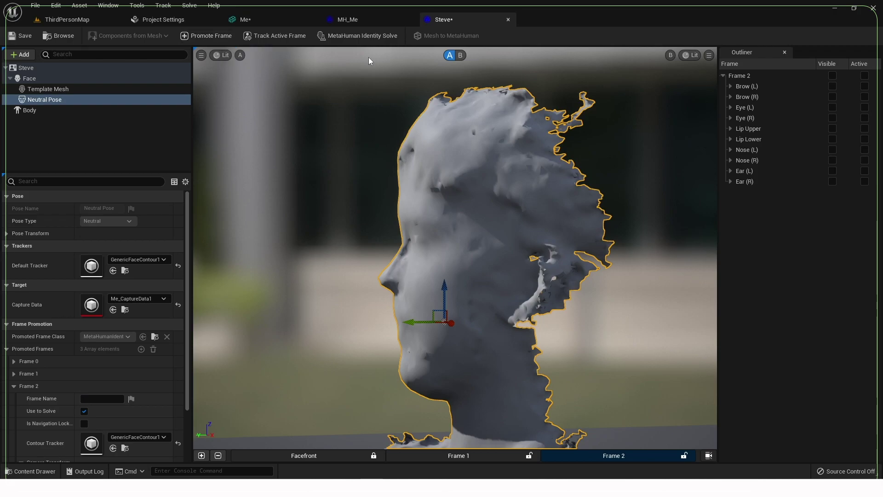
- Rename the profile-view frame Side and lock its camera
{"action": "double_click", "coordinate": [575, 454]}
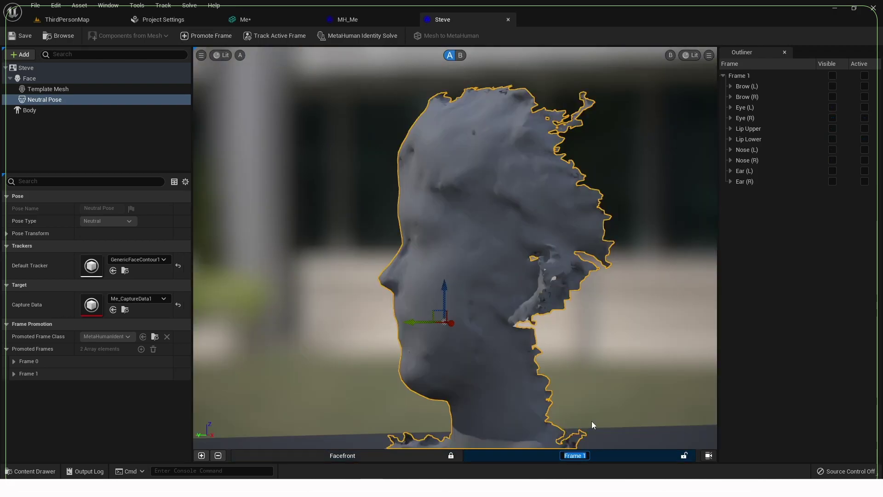
{"action": "type", "text": "Side"}
{"action": "key", "text": "Return"}
{"action": "left_click", "coordinate": [341, 178]}
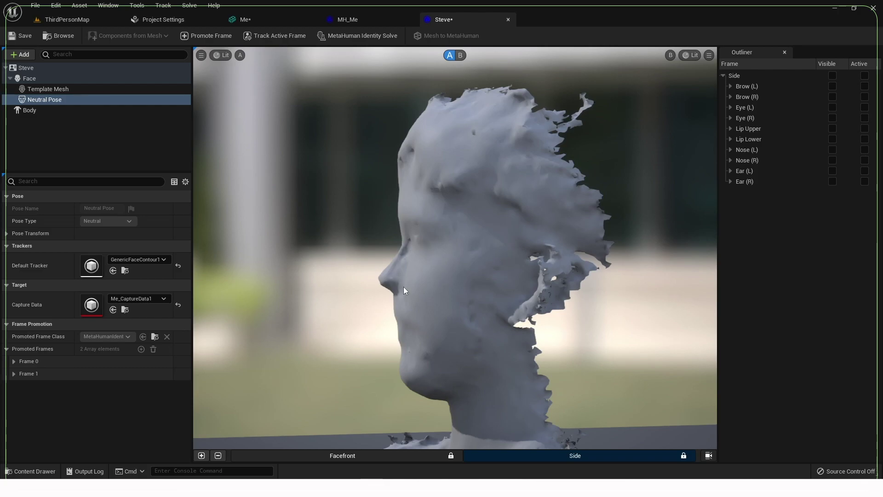
- Try to track the facial markers on the Side frame, and remove that promoted frame
{"action": "scroll", "coordinate": [471, 354], "scroll_direction": "down", "scroll_amount": 2}
{"action": "scroll", "coordinate": [435, 375], "scroll_direction": "down", "scroll_amount": 1}
{"action": "scroll", "coordinate": [465, 360], "scroll_direction": "up", "scroll_amount": 2}
{"action": "scroll", "coordinate": [470, 337], "scroll_direction": "down", "scroll_amount": 1}
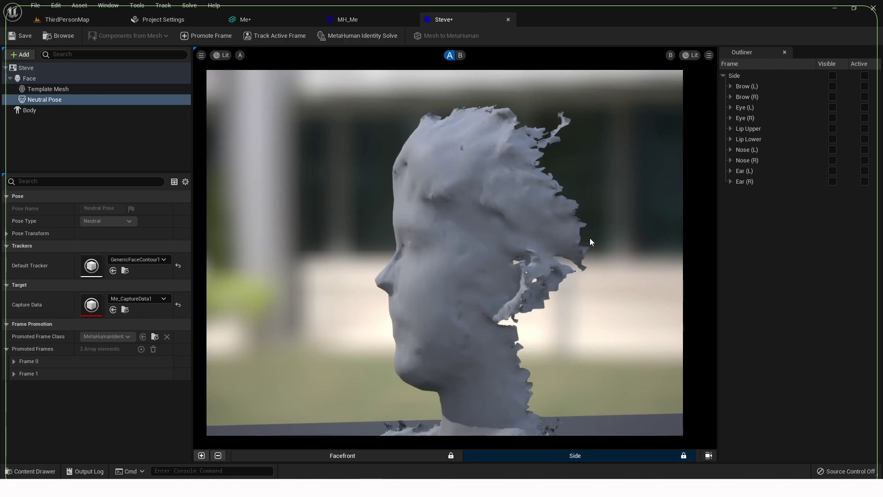
{"action": "left_click", "coordinate": [708, 455]}
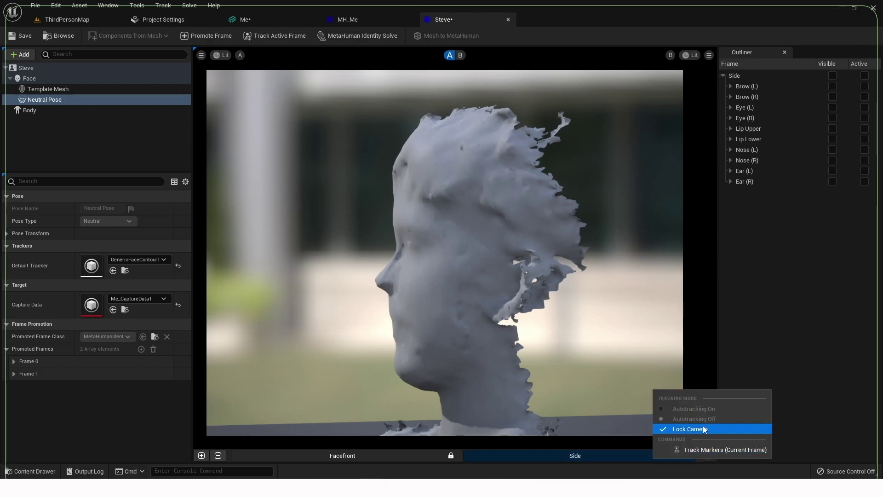
{"action": "left_click", "coordinate": [704, 450]}
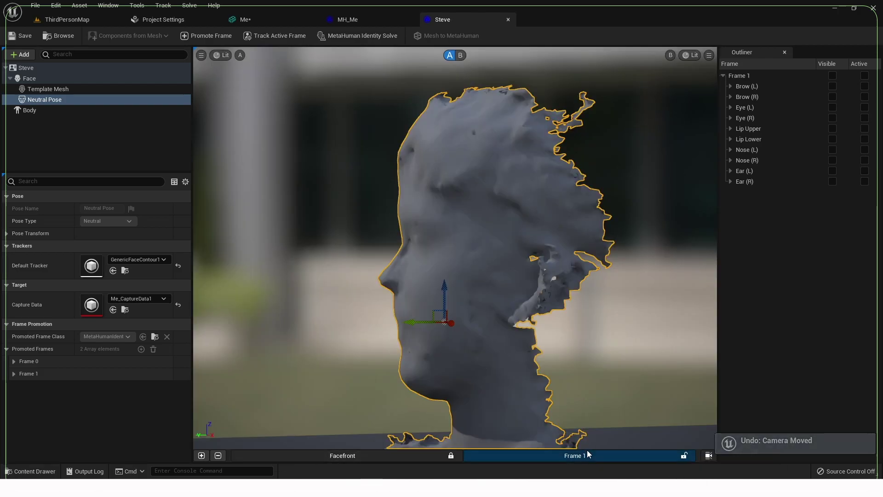
{"action": "left_click", "coordinate": [220, 456]}
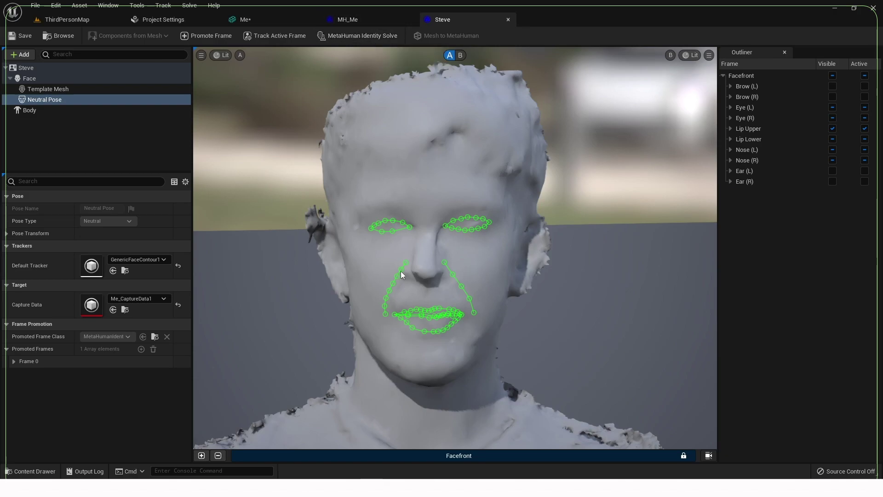
- Run the MetaHuman Identity Solve and show the fitted template mesh over the scanned head in viewport A
{"action": "left_click", "coordinate": [339, 37]}
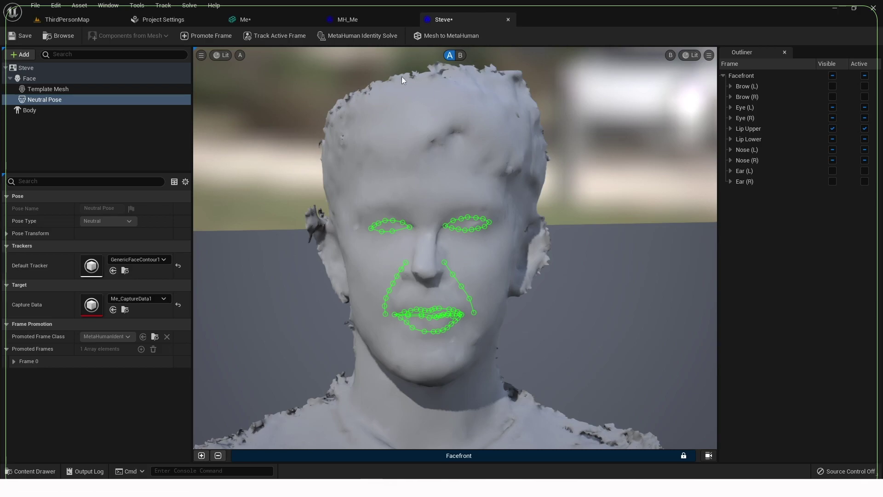
{"action": "left_click", "coordinate": [239, 57]}
{"action": "left_click", "coordinate": [272, 89]}
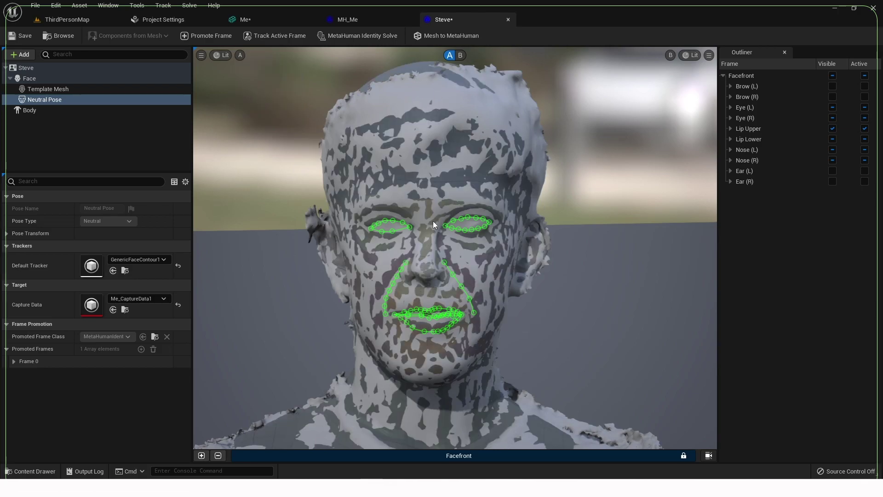
{"action": "scroll", "coordinate": [418, 267], "scroll_direction": "down", "scroll_amount": 1}
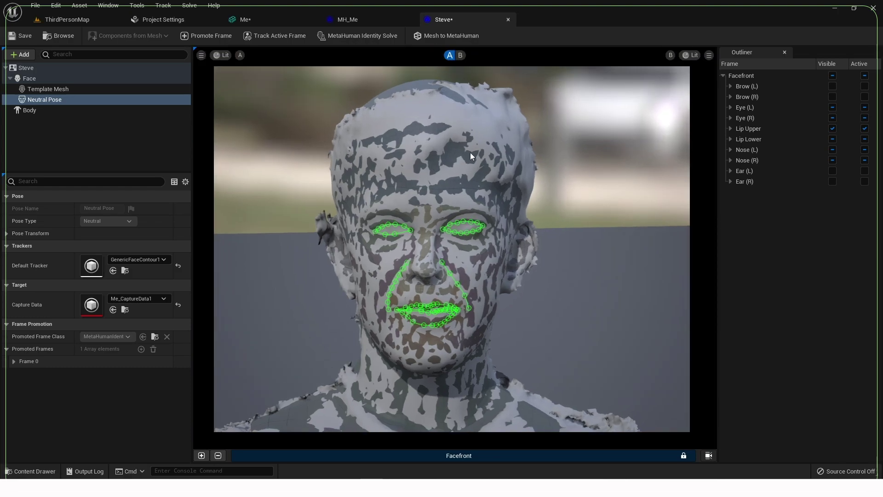
- Switch to the free-roaming camera, set its field of view to 45 and frame the overlaid heads from the front
{"action": "left_click", "coordinate": [708, 455]}
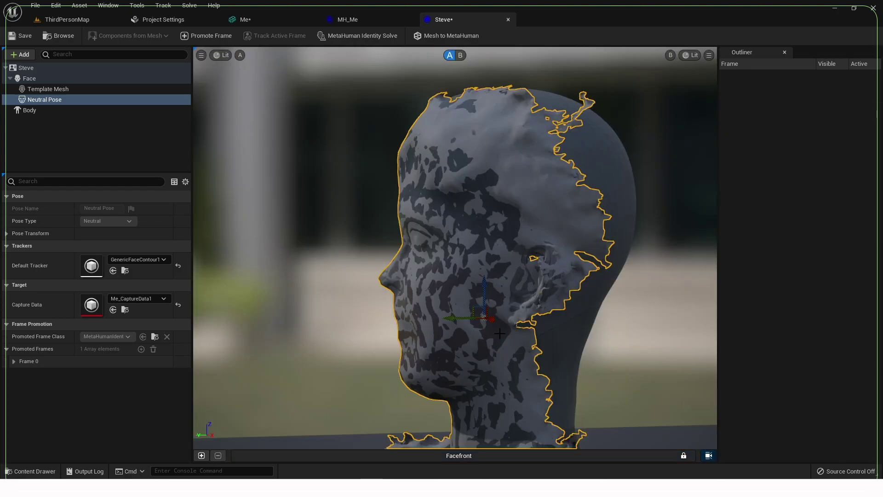
{"action": "left_click", "coordinate": [708, 457]}
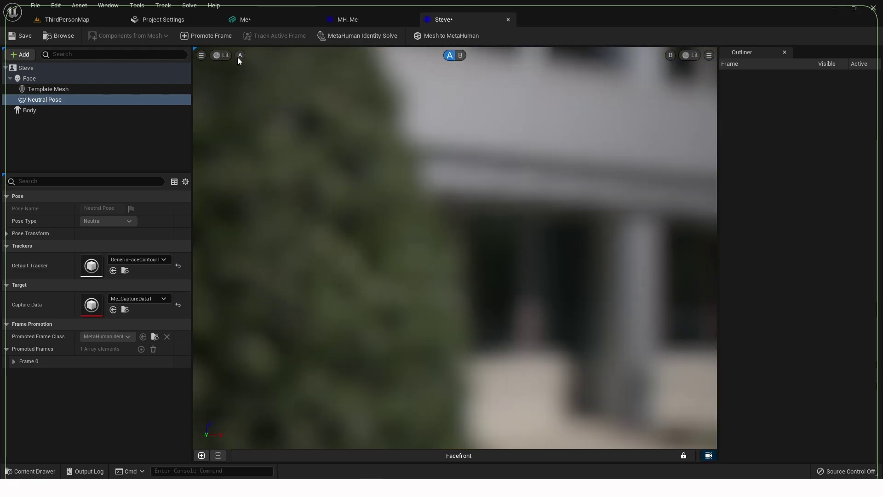
{"action": "left_click", "coordinate": [201, 55]}
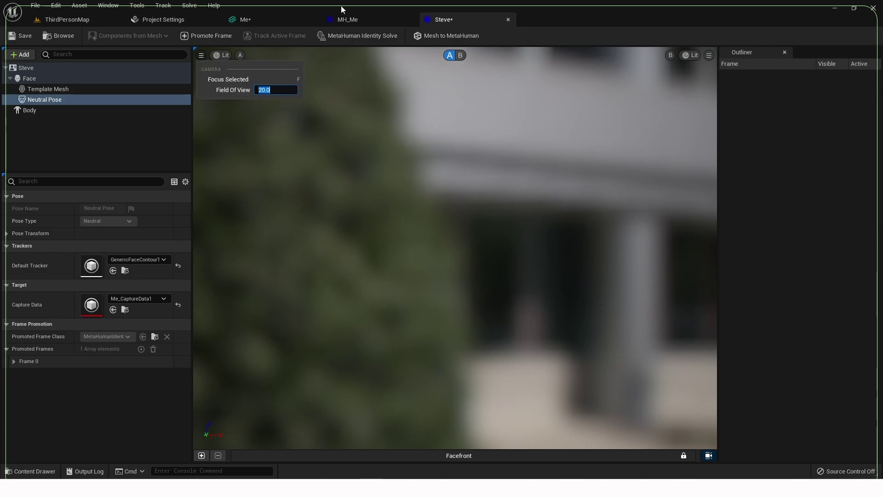
{"action": "type", "text": "45"}
{"action": "key", "text": "Return"}
{"action": "key", "text": "w"}
{"action": "right_click_drag", "start_coordinate": [318, 70], "coordinate": [339, 80]}
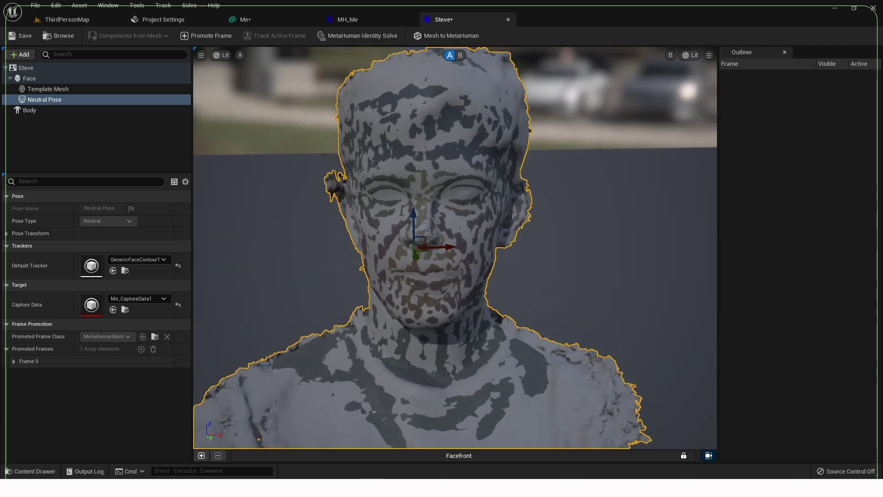
- Hide the Neutral Pose mesh in viewport A and examine the fitted template head on its own
{"action": "scroll", "coordinate": [461, 244], "scroll_direction": "up", "scroll_amount": 4}
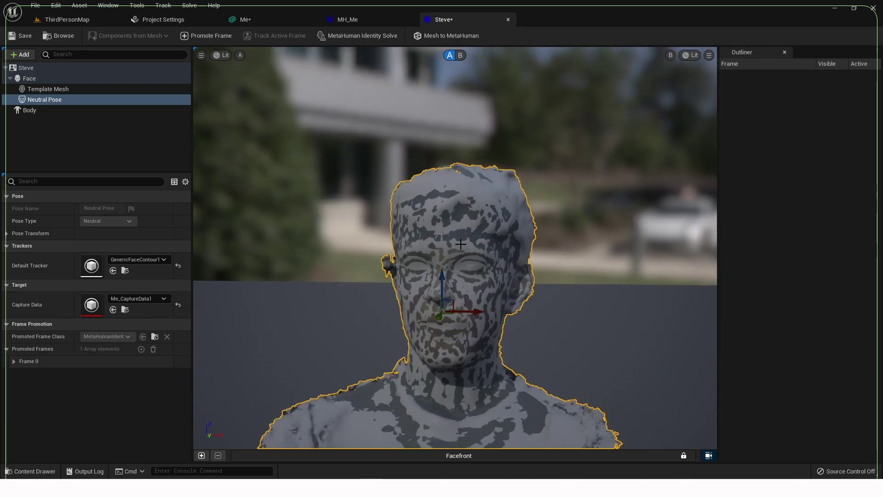
{"action": "left_click", "coordinate": [240, 55]}
{"action": "left_click", "coordinate": [248, 81]}
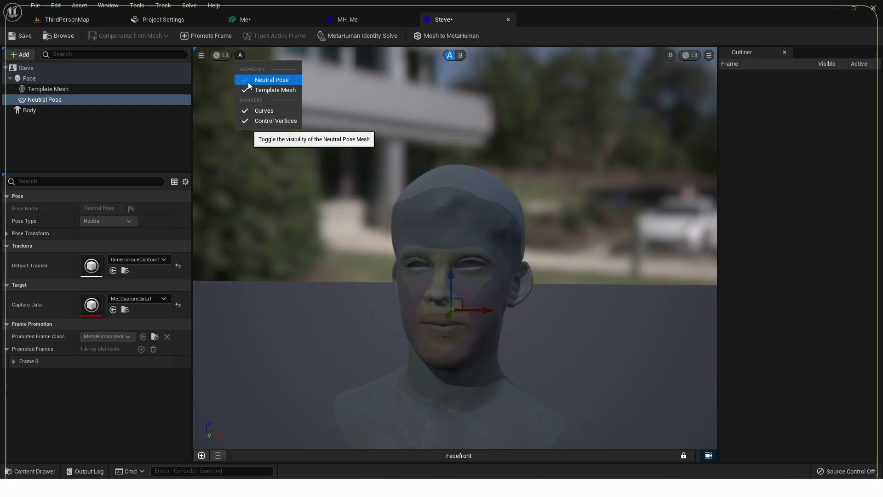
{"action": "right_click_drag", "start_coordinate": [451, 249], "coordinate": [524, 203]}
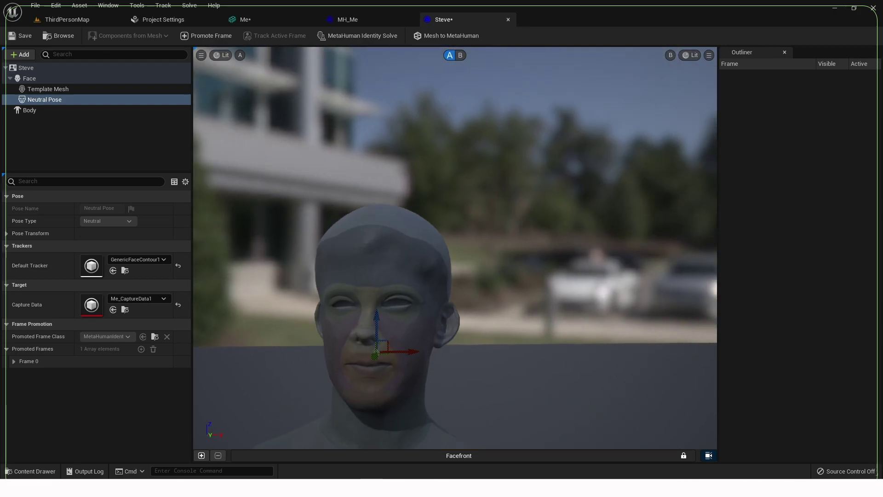
{"action": "middle_click_drag", "start_coordinate": [450, 248], "coordinate": [393, 318]}
{"action": "scroll", "coordinate": [450, 248], "scroll_direction": "up", "scroll_amount": 4}
{"action": "middle_click_drag", "start_coordinate": [450, 248], "coordinate": [450, 225]}
{"action": "left_click_drag", "start_coordinate": [451, 248], "coordinate": [473, 263], "text": "alt"}
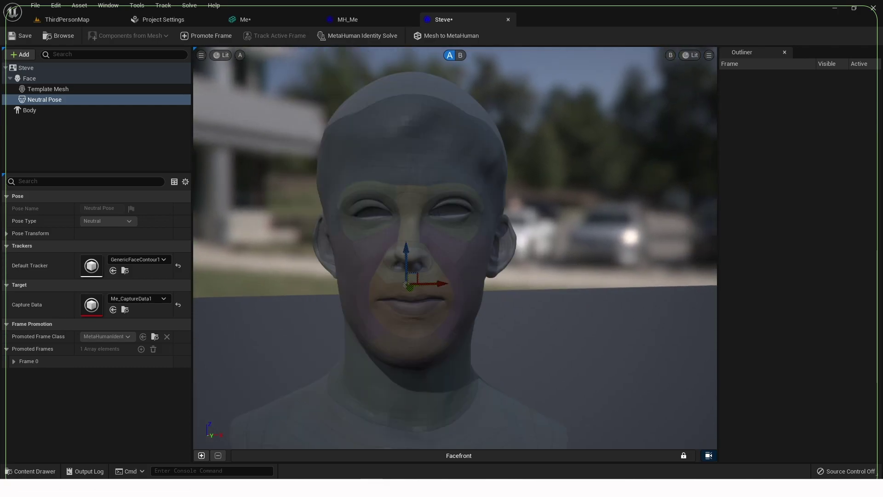
- Show the Neutral Pose scan over the template head for comparison, and hide it again
{"action": "left_click", "coordinate": [243, 55]}
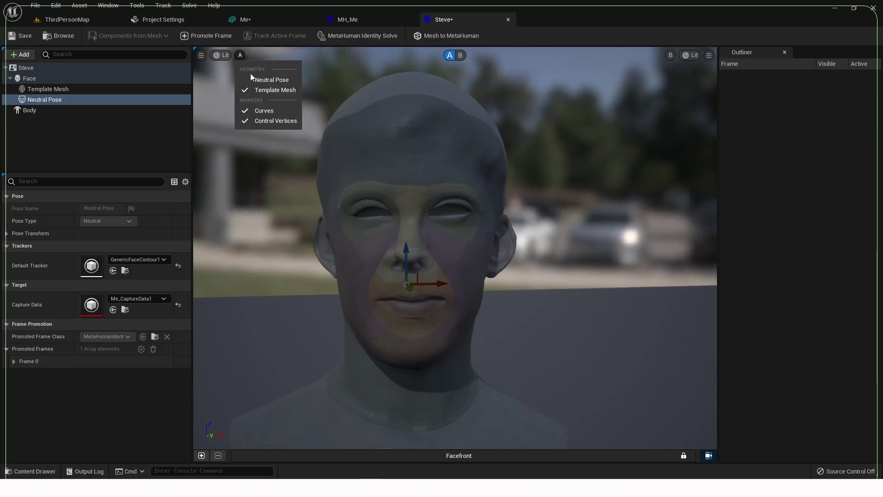
{"action": "left_click", "coordinate": [254, 80]}
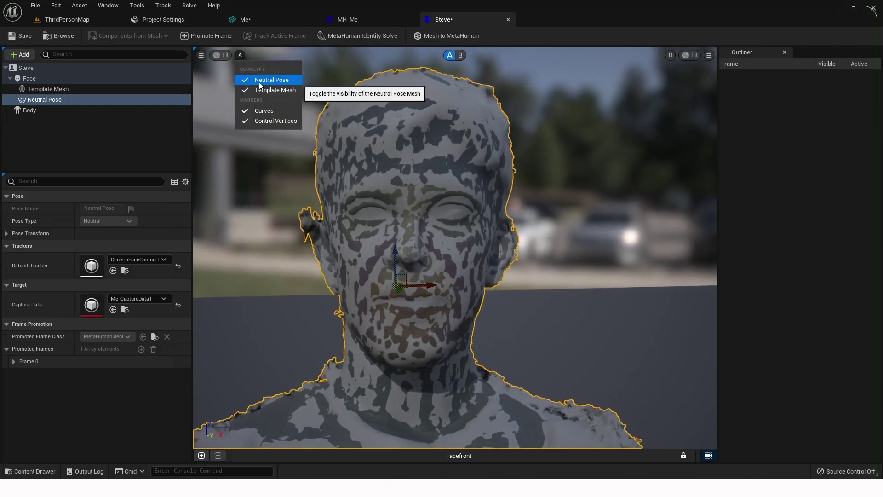
{"action": "left_click", "coordinate": [259, 82]}
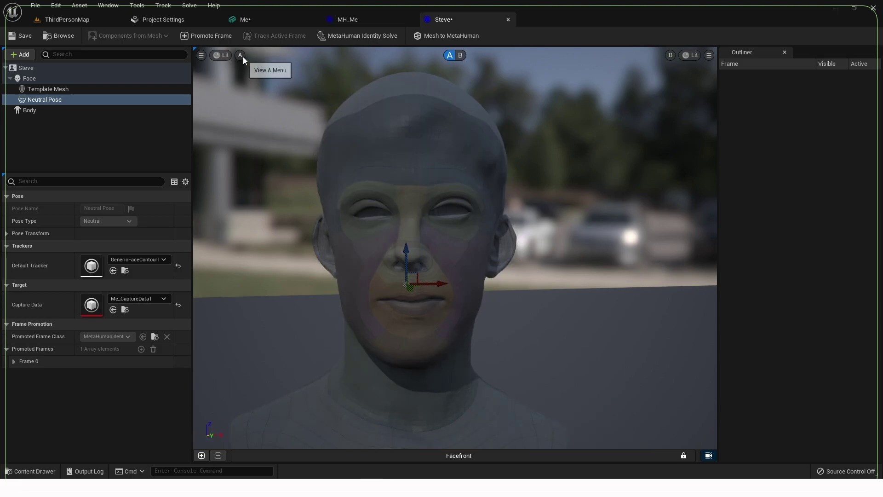
- Try to submit the solved identity with Mesh to MetaHuman, and dismiss the resulting dialog
{"action": "left_click", "coordinate": [470, 38]}
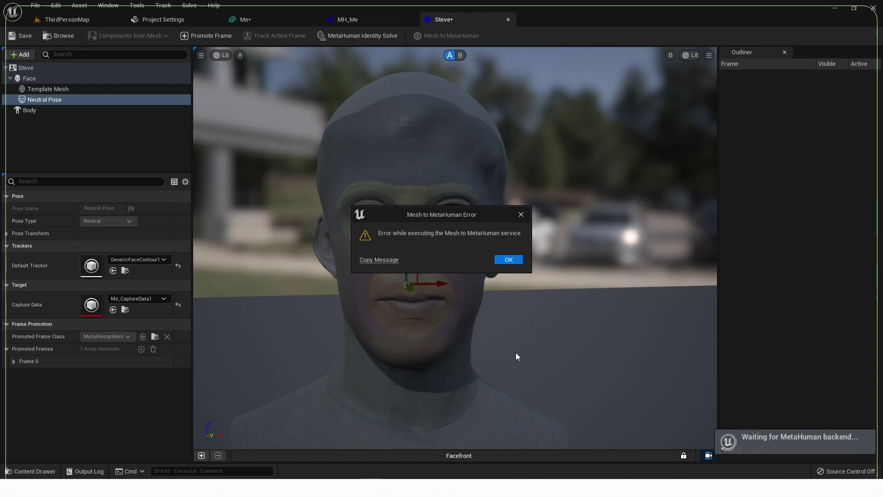
{"action": "left_click", "coordinate": [509, 260]}
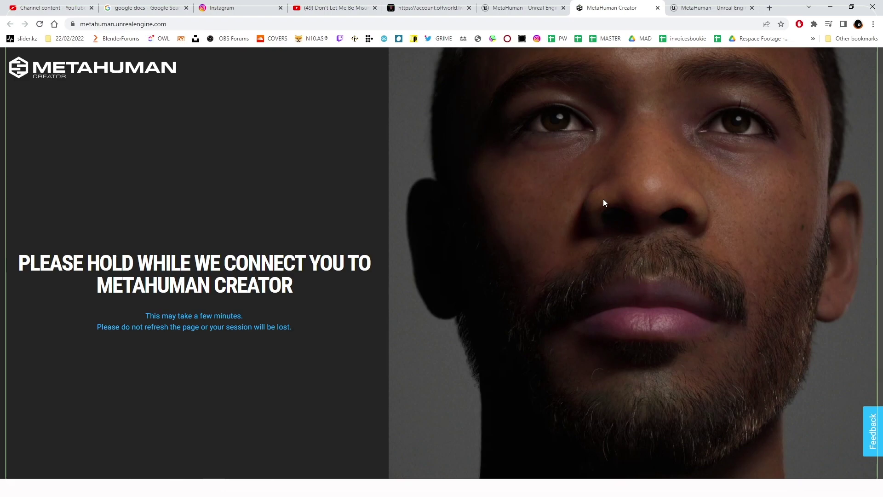
- Switch to MetaHuman Creator in the web browser, open the first Steve character for editing and stop its preview animation
{"action": "key", "text": "F11"}
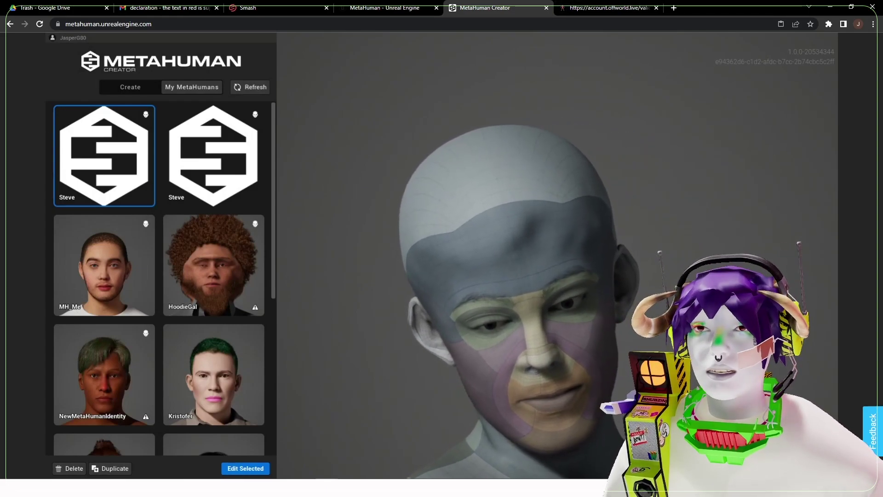
{"action": "left_click", "coordinate": [250, 467]}
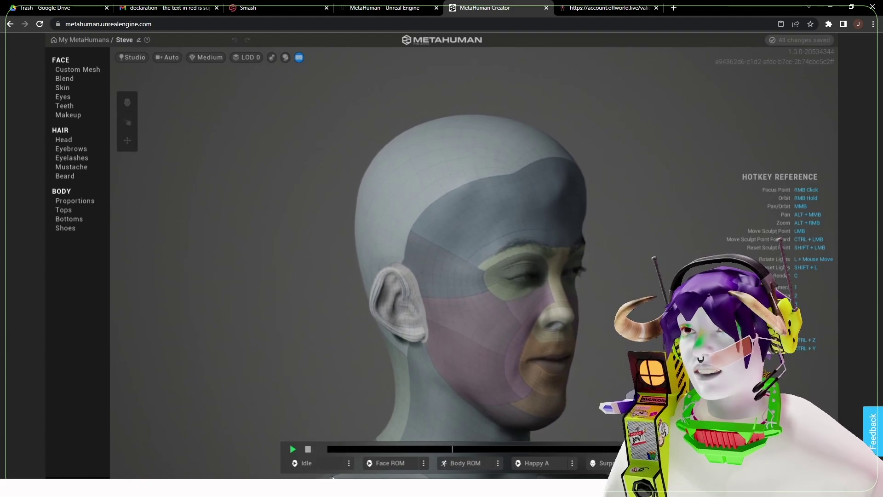
{"action": "left_click", "coordinate": [307, 449]}
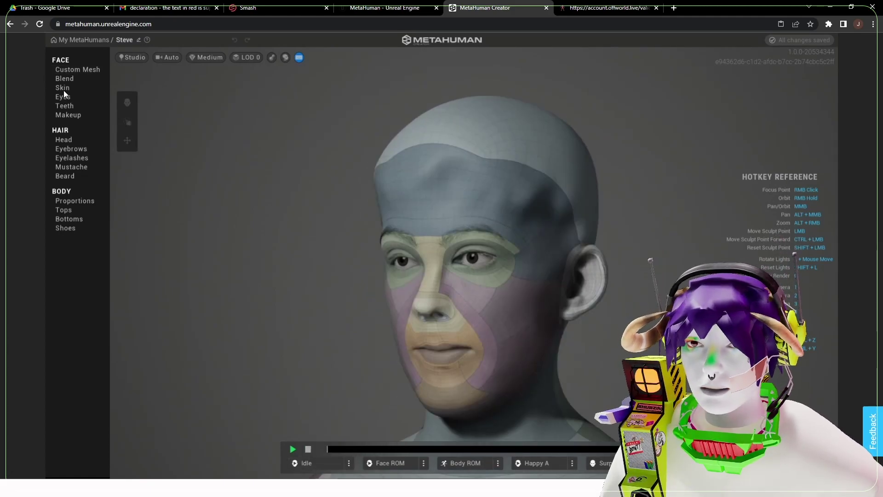
- Assign a skin texture to the head with colour U 0.56 and V 0.21
{"action": "left_click", "coordinate": [65, 87]}
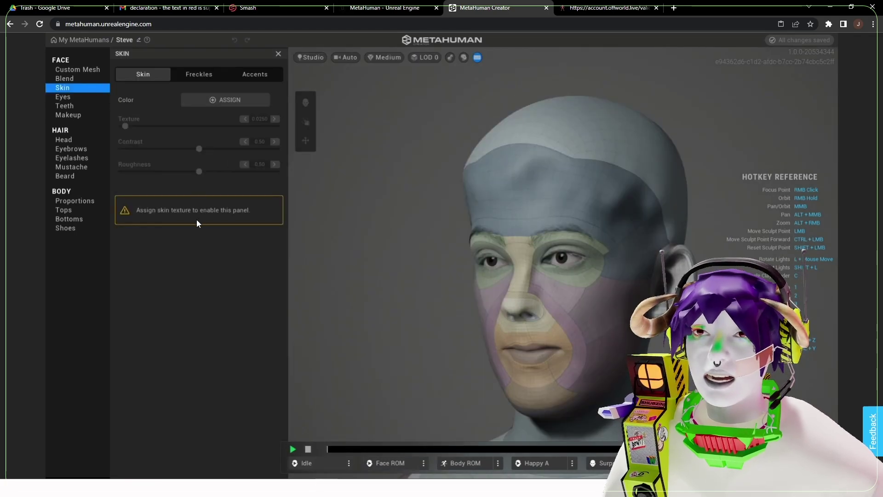
{"action": "left_click", "coordinate": [230, 99]}
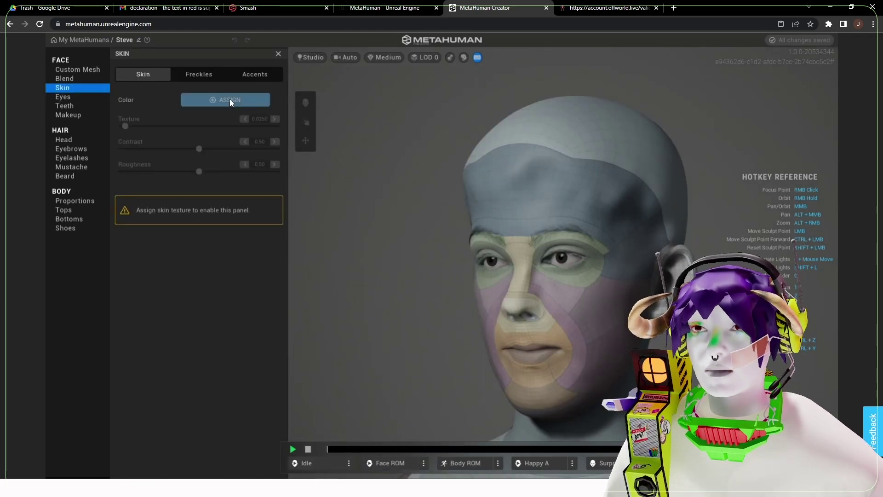
{"action": "left_click", "coordinate": [268, 126]}
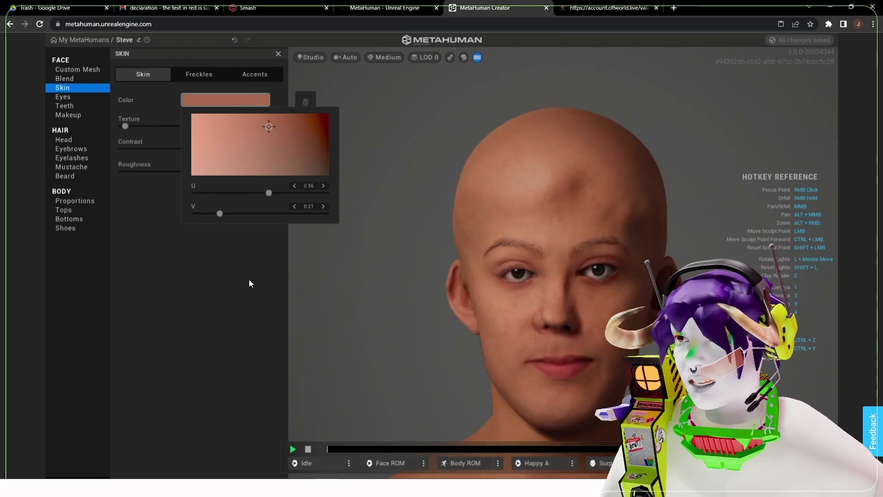
{"action": "left_click", "coordinate": [218, 280]}
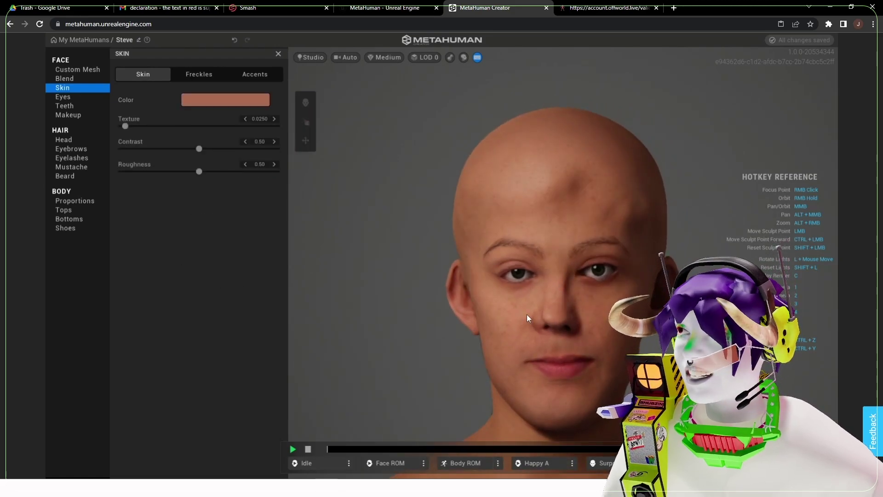
{"action": "left_click", "coordinate": [251, 75]}
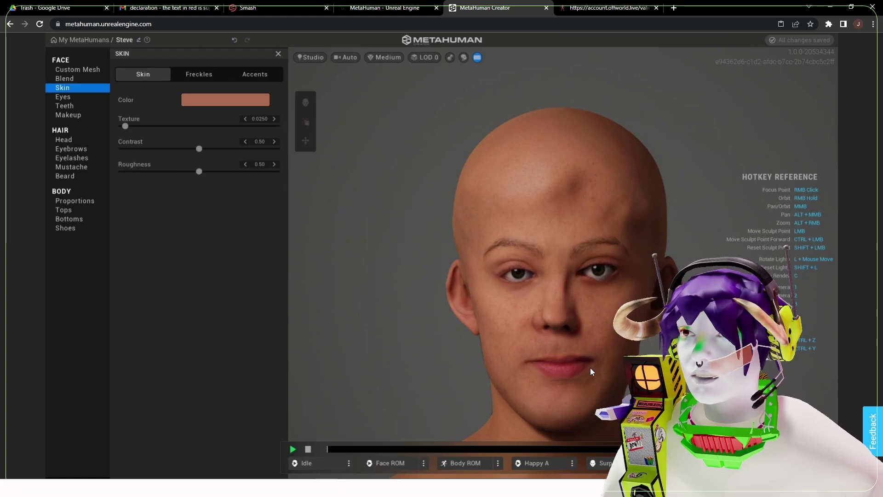
- Examine the skin, eyes, eyebrows and face shape of the textured head up close and from different angles
{"action": "scroll", "coordinate": [586, 334], "scroll_direction": "up", "scroll_amount": 5}
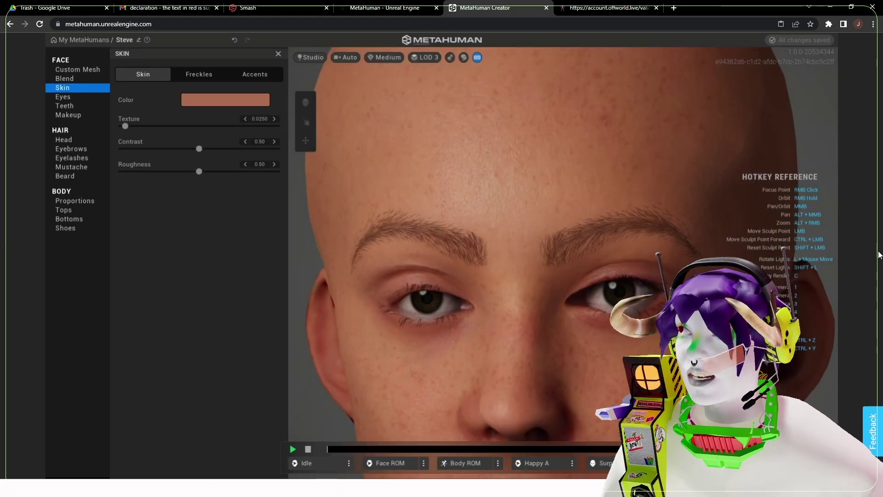
{"action": "scroll", "coordinate": [662, 322], "scroll_direction": "up", "scroll_amount": 3}
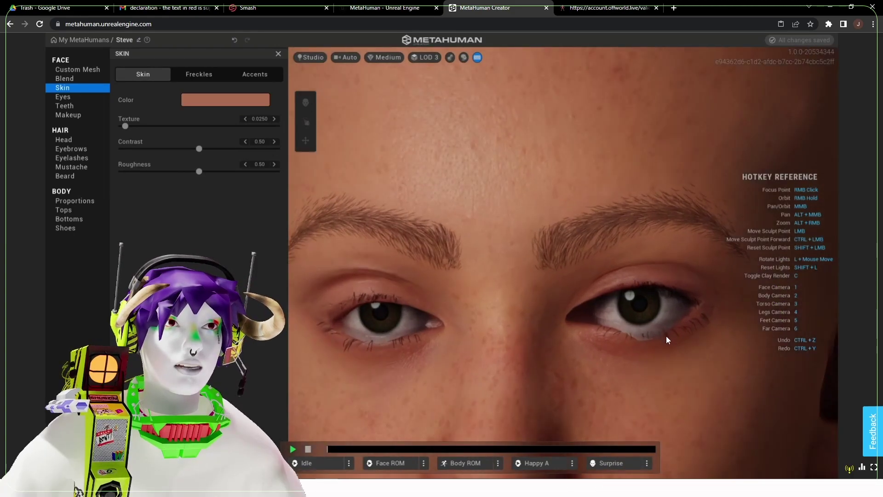
{"action": "scroll", "coordinate": [662, 341], "scroll_direction": "up", "scroll_amount": 1}
{"action": "scroll", "coordinate": [659, 344], "scroll_direction": "up", "scroll_amount": 1}
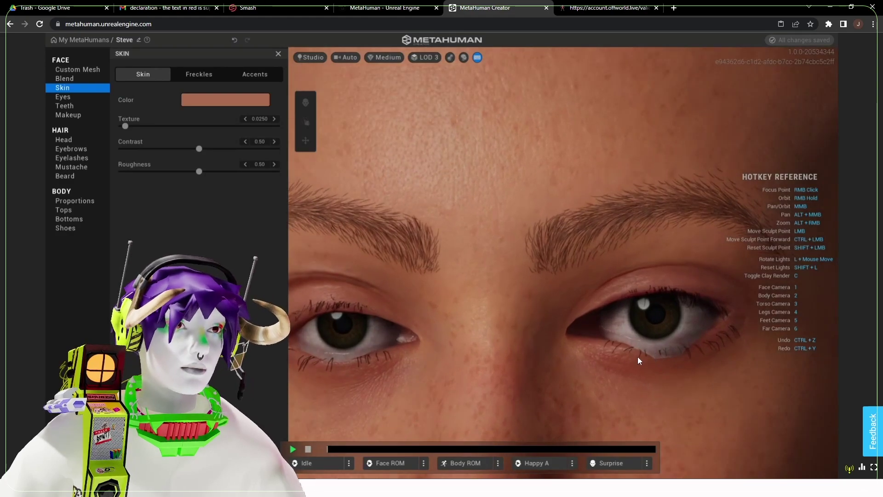
{"action": "right_click_drag", "start_coordinate": [636, 339], "coordinate": [583, 342]}
{"action": "scroll", "coordinate": [582, 341], "scroll_direction": "down", "scroll_amount": 3}
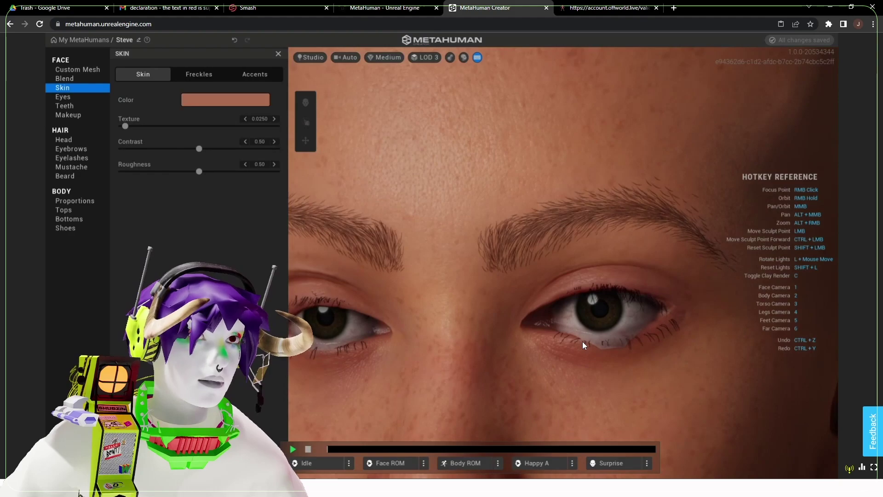
{"action": "scroll", "coordinate": [561, 337], "scroll_direction": "down", "scroll_amount": 4}
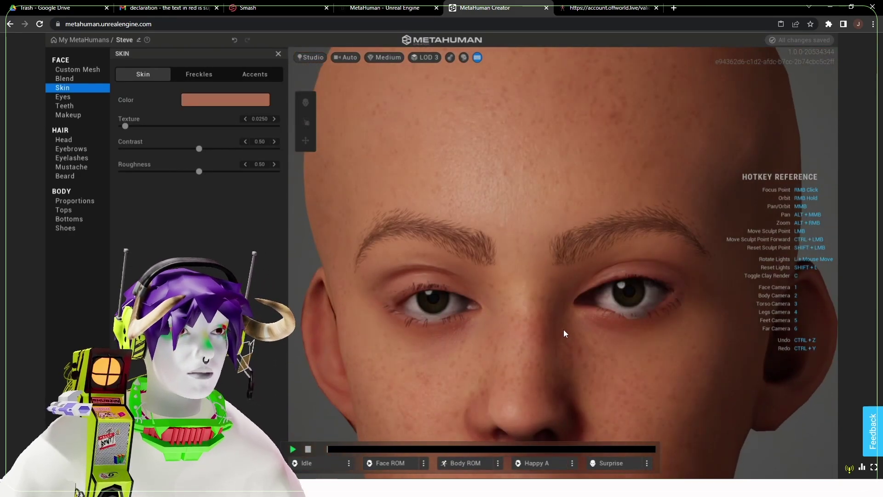
{"action": "scroll", "coordinate": [564, 330], "scroll_direction": "down", "scroll_amount": 2}
{"action": "right_click", "coordinate": [554, 327]}
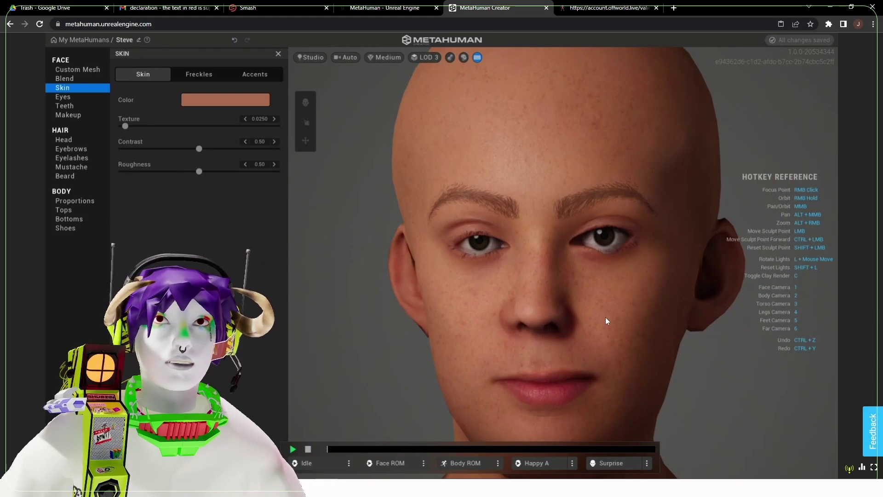
{"action": "middle_click_drag", "start_coordinate": [635, 327], "coordinate": [681, 350]}
{"action": "middle_click_drag", "start_coordinate": [732, 312], "coordinate": [518, 337]}
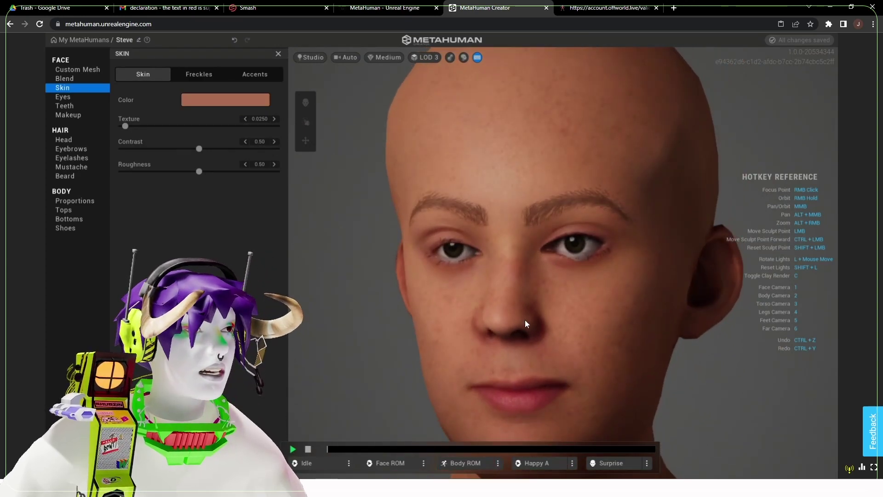
{"action": "scroll", "coordinate": [548, 248], "scroll_direction": "down", "scroll_amount": 3}
- Check the Blend settings, and enable editing of the custom mesh using Unlock only, without duplicating the character
{"action": "left_click", "coordinate": [64, 78]}
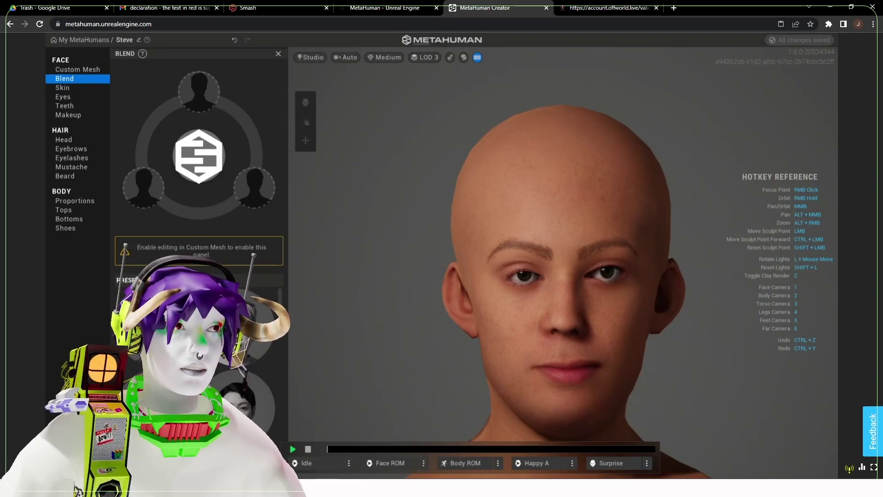
{"action": "scroll", "coordinate": [610, 363], "scroll_direction": "down", "scroll_amount": 3}
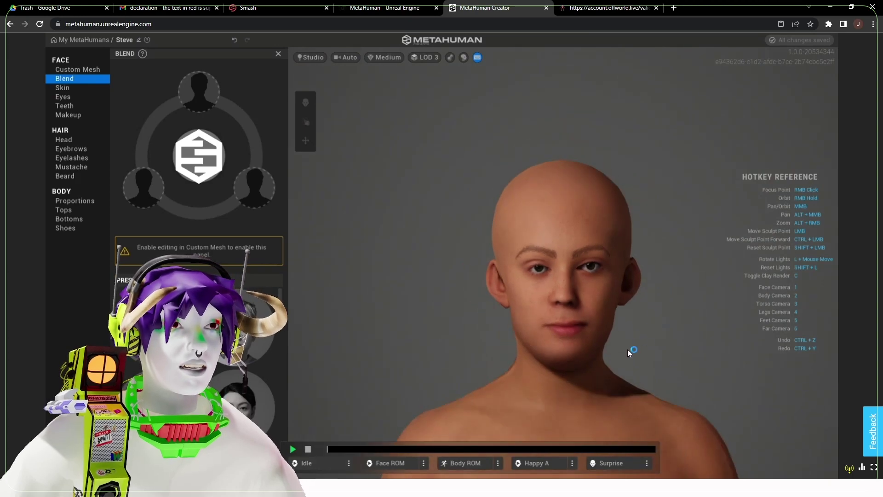
{"action": "scroll", "coordinate": [623, 364], "scroll_direction": "up", "scroll_amount": 3}
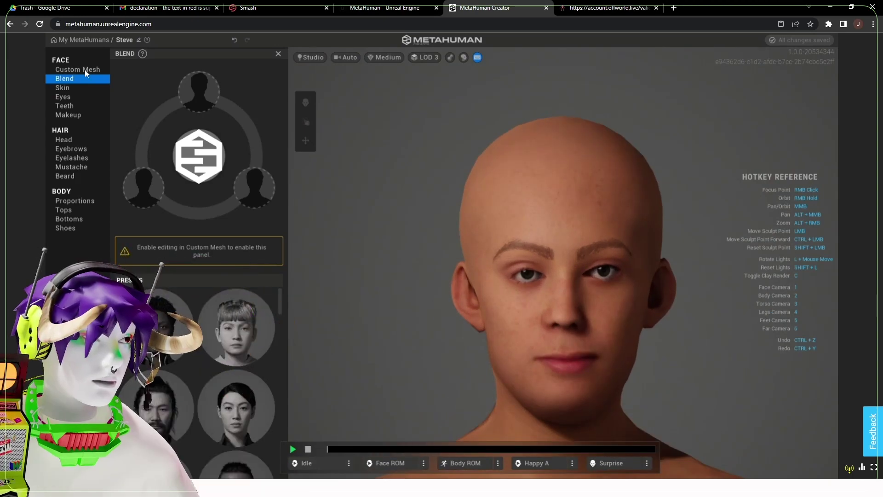
{"action": "left_click", "coordinate": [87, 69]}
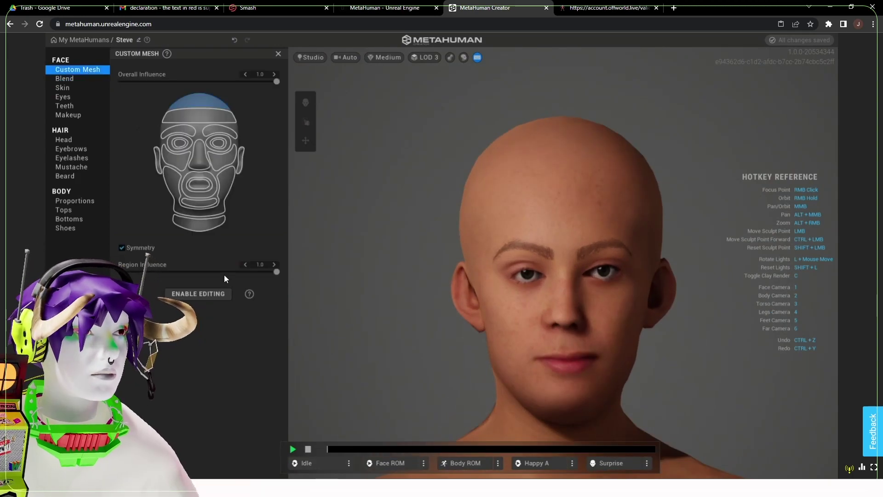
{"action": "left_click", "coordinate": [189, 296]}
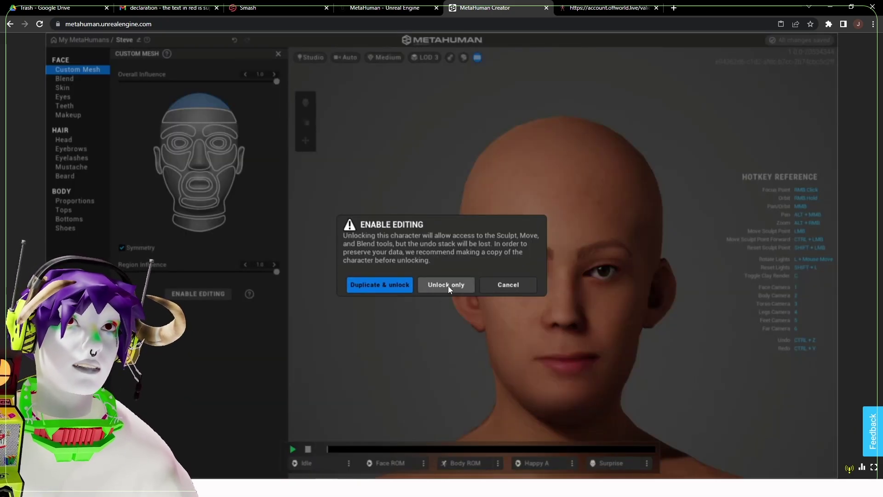
{"action": "left_click", "coordinate": [440, 290]}
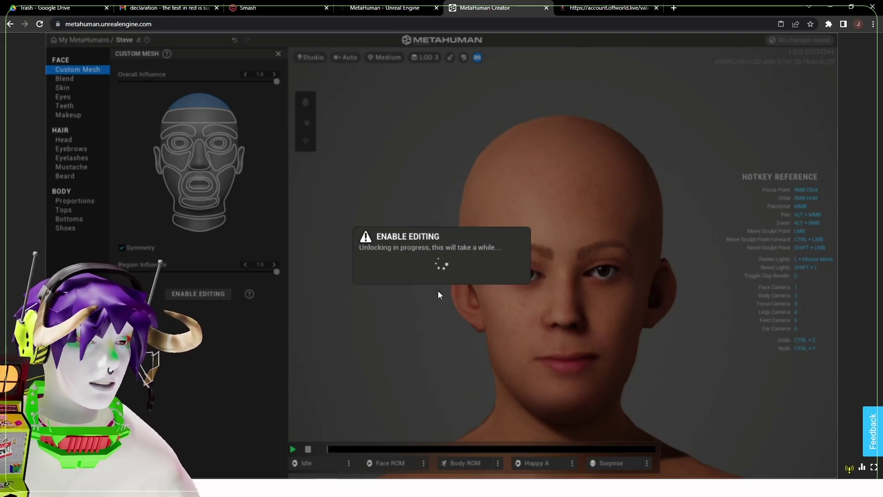
- Set the custom mesh's Region Influence for the top of the head to 0.0
{"action": "left_click", "coordinate": [206, 102]}
{"action": "mouse_move", "coordinate": [278, 273]}
{"action": "left_mouse_down"}
{"action": "mouse_move", "coordinate": [124, 278]}
{"action": "mouse_move", "coordinate": [262, 272]}
{"action": "left_mouse_up"}
{"action": "left_click", "coordinate": [276, 271]}
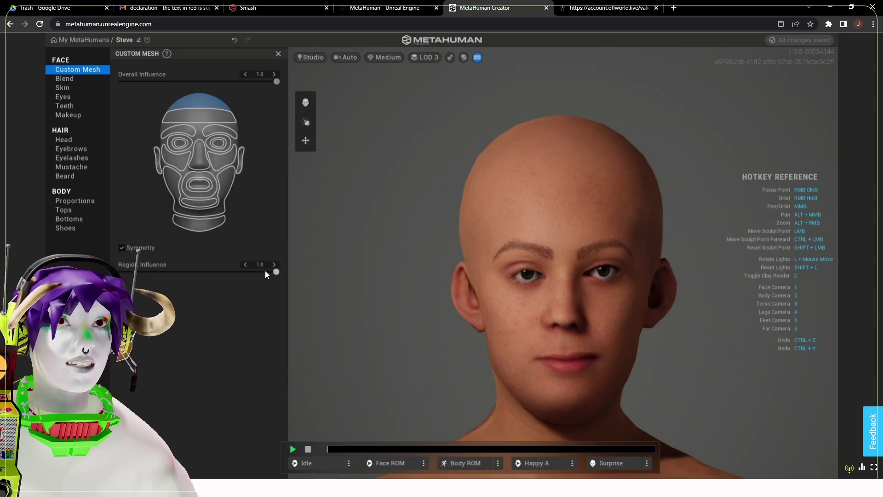
{"action": "left_click_drag", "start_coordinate": [265, 270], "coordinate": [91, 266]}
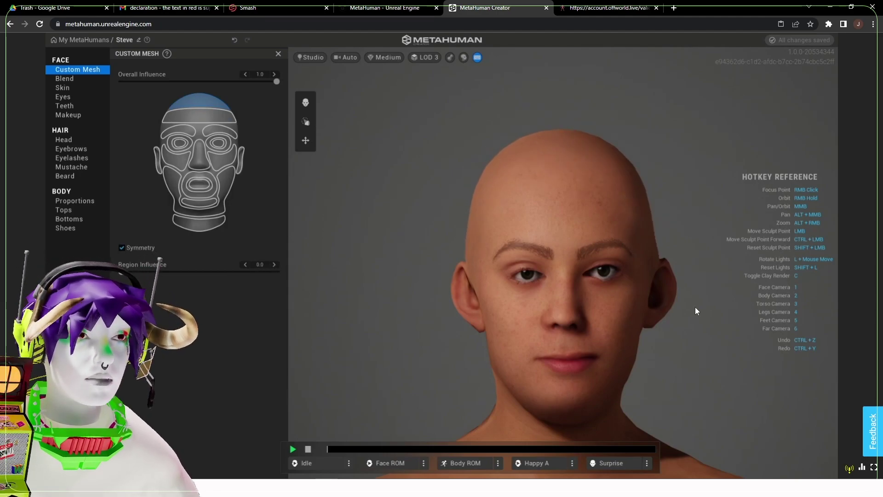
- Lower the forehead's Region Influence to its minimum, and set that of both ears to 0.0
{"action": "left_click", "coordinate": [202, 116]}
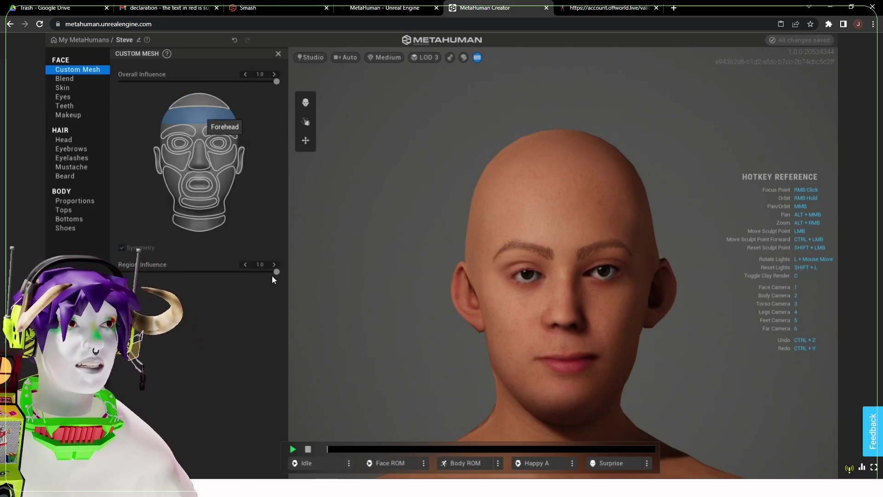
{"action": "left_click_drag", "start_coordinate": [276, 272], "coordinate": [121, 271]}
{"action": "left_click", "coordinate": [156, 157]}
{"action": "left_click_drag", "start_coordinate": [230, 272], "coordinate": [121, 271]}
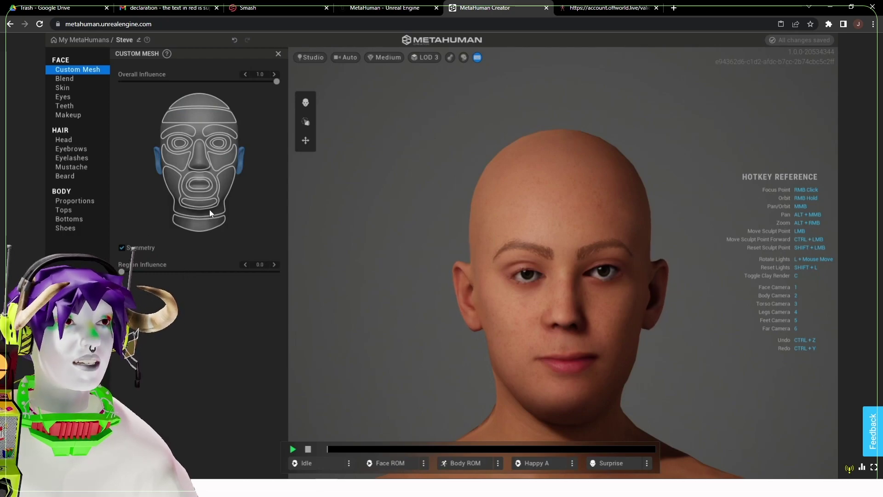
- Set the nose's Region Influence to 0.5 and check the head at an angle
{"action": "left_click", "coordinate": [199, 154]}
{"action": "right_click_drag", "start_coordinate": [641, 308], "coordinate": [603, 304]}
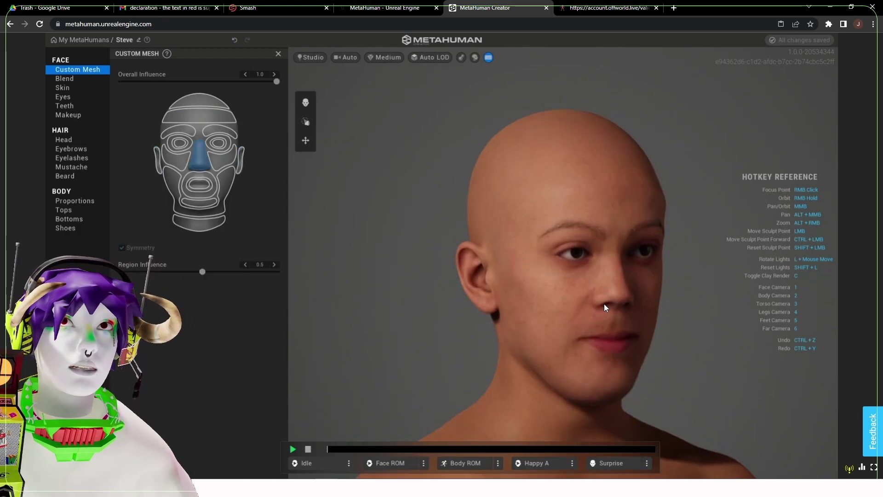
- Open the Blend settings and fill the three blend slots with male head presets
{"action": "left_click", "coordinate": [64, 80]}
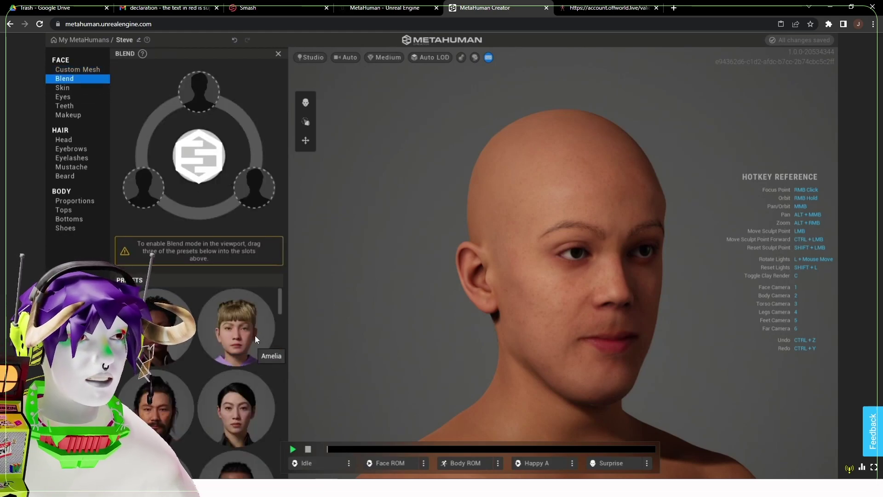
{"action": "scroll", "coordinate": [241, 389], "scroll_direction": "down", "scroll_amount": 5}
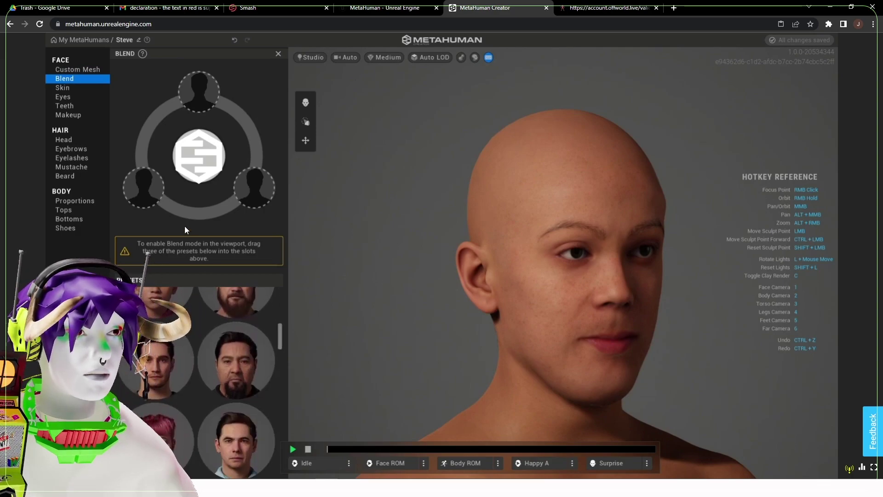
{"action": "left_click_drag", "start_coordinate": [136, 184], "coordinate": [139, 188]}
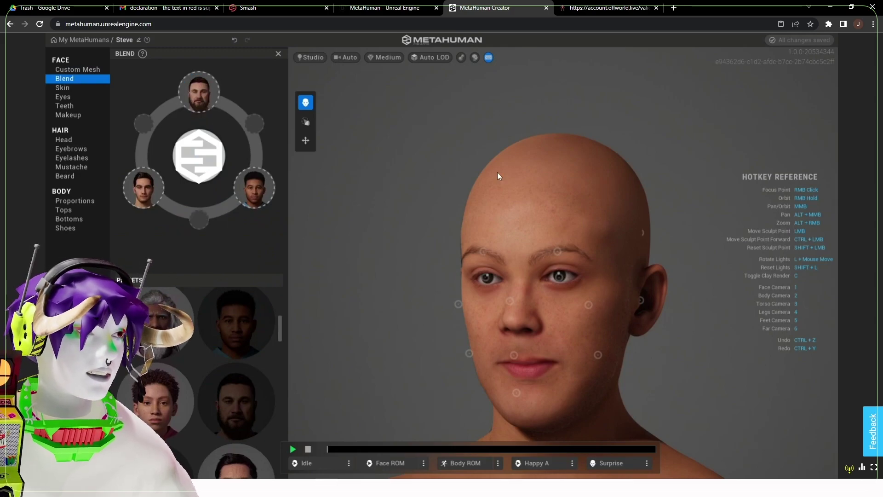
- Blend the forehead and nose regions toward the three presets and check the head from both sides
{"action": "left_click_drag", "start_coordinate": [558, 253], "coordinate": [558, 227]}
{"action": "mouse_move", "coordinate": [517, 261]}
{"action": "left_mouse_down"}
{"action": "mouse_move", "coordinate": [491, 284]}
{"action": "mouse_move", "coordinate": [618, 270]}
{"action": "left_mouse_up"}
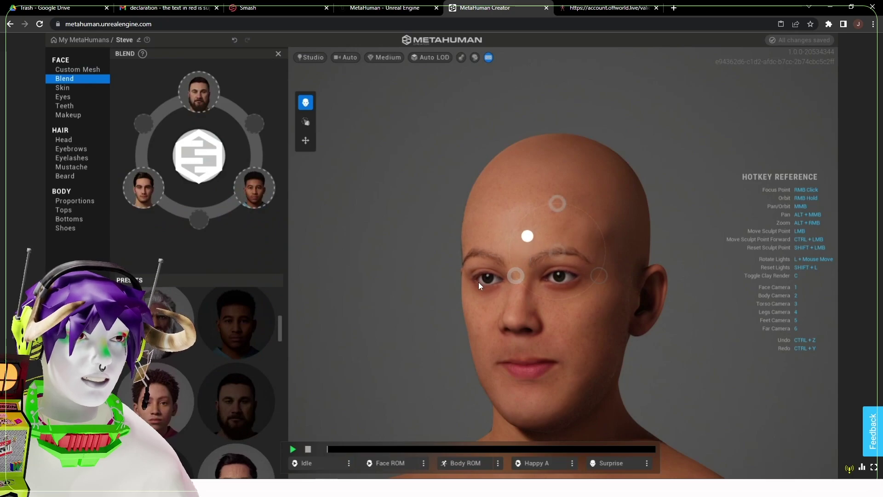
{"action": "left_click_drag", "start_coordinate": [475, 296], "coordinate": [515, 283]}
{"action": "mouse_move", "coordinate": [638, 337]}
{"action": "right_mouse_down"}
{"action": "mouse_move", "coordinate": [574, 358]}
{"action": "mouse_move", "coordinate": [636, 353]}
{"action": "mouse_move", "coordinate": [582, 300]}
{"action": "mouse_move", "coordinate": [589, 282]}
{"action": "mouse_move", "coordinate": [628, 275]}
{"action": "right_mouse_up"}
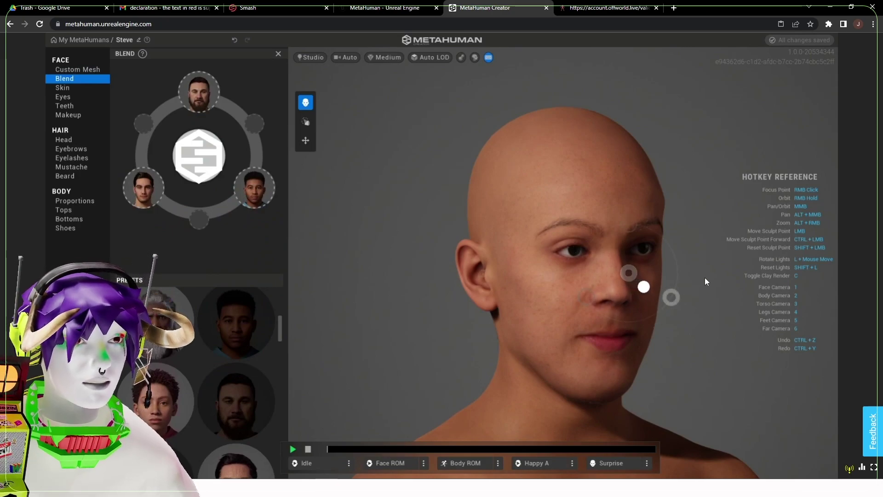
{"action": "right_click_drag", "start_coordinate": [605, 285], "coordinate": [597, 266]}
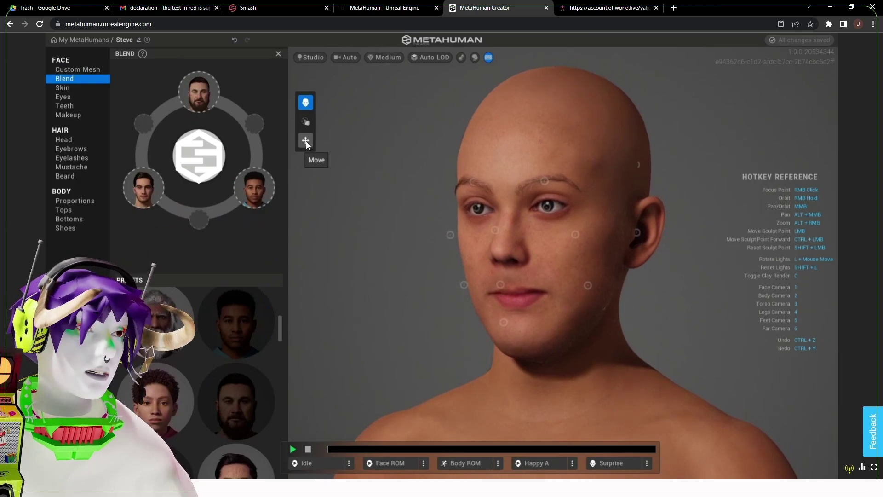
- Raise the ears slightly with the Move tool, and try the Sculpt tool on the face with symmetry on
{"action": "left_click", "coordinate": [305, 141]}
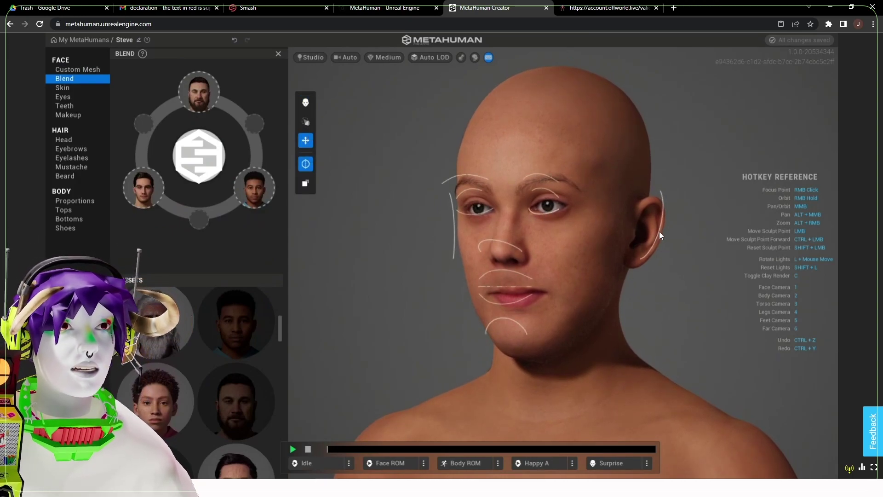
{"action": "left_click_drag", "start_coordinate": [663, 232], "coordinate": [665, 222]}
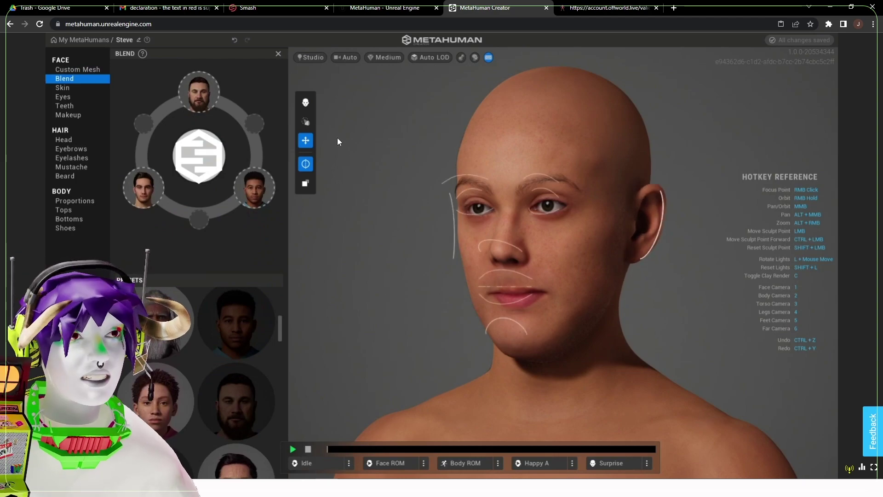
{"action": "left_click", "coordinate": [305, 124]}
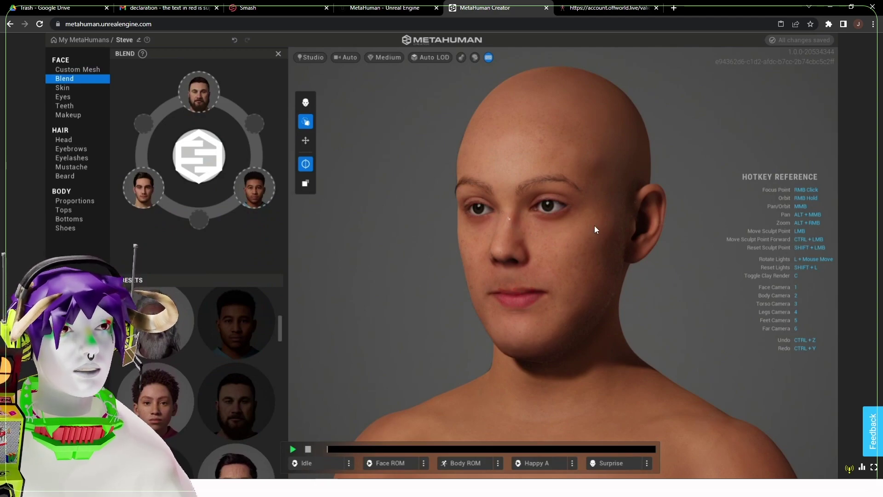
{"action": "right_click_drag", "start_coordinate": [674, 226], "coordinate": [564, 304]}
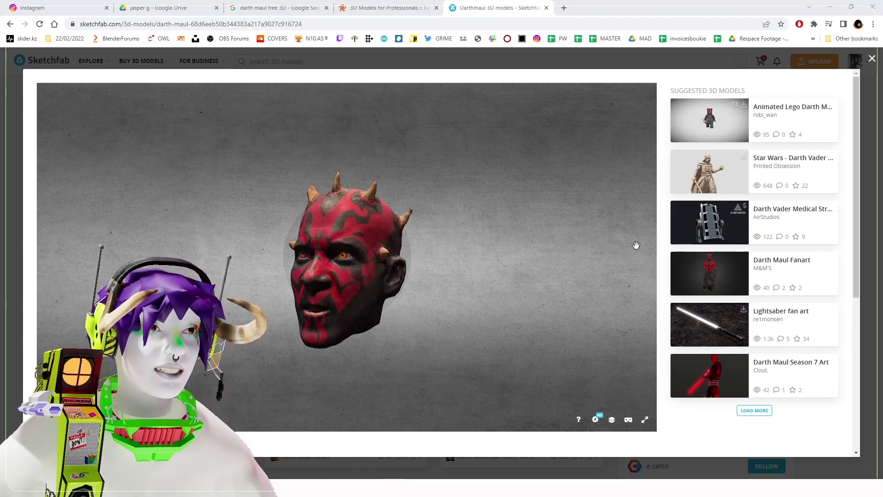
- In Sketchfab, examine the Darth Maul head model up close from the side, the top and the front
{"action": "left_click_drag", "start_coordinate": [346, 276], "coordinate": [343, 294]}
{"action": "scroll", "coordinate": [340, 276], "scroll_direction": "up", "scroll_amount": 4}
{"action": "mouse_move", "coordinate": [319, 179]}
{"action": "left_mouse_down"}
{"action": "mouse_move", "coordinate": [399, 194]}
{"action": "mouse_move", "coordinate": [380, 157]}
{"action": "left_mouse_up"}
{"action": "left_click_drag", "start_coordinate": [405, 226], "coordinate": [339, 247]}
{"action": "mouse_move", "coordinate": [343, 285]}
{"action": "left_mouse_down"}
{"action": "mouse_move", "coordinate": [355, 305]}
{"action": "mouse_move", "coordinate": [421, 275]}
{"action": "mouse_move", "coordinate": [409, 271]}
{"action": "left_mouse_up"}
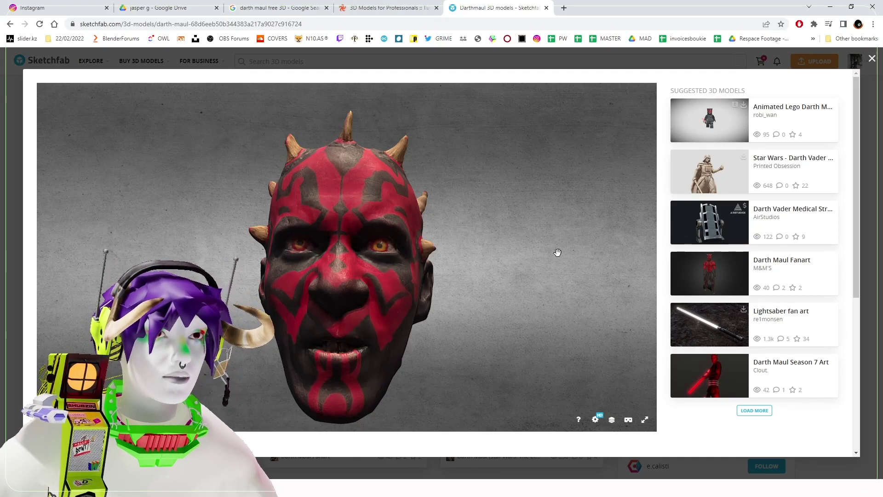
- Reopen the Darth Maul model's page, check its licence and model details, and start downloading the 3D model
{"action": "left_click", "coordinate": [875, 63]}
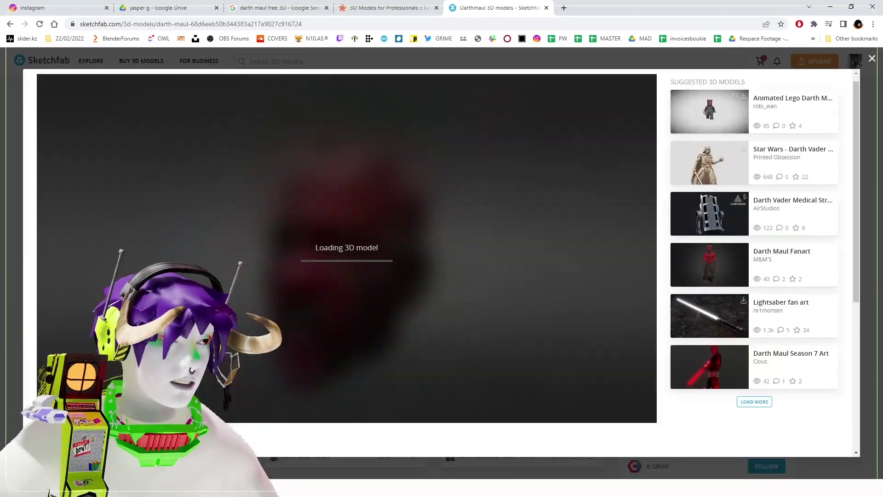
{"action": "scroll", "coordinate": [347, 263], "scroll_direction": "down", "scroll_amount": 4}
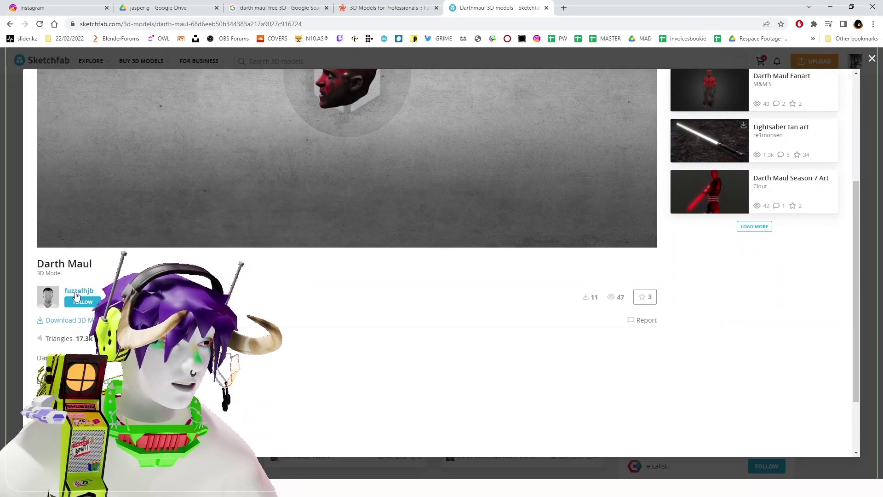
{"action": "scroll", "coordinate": [76, 299], "scroll_direction": "down", "scroll_amount": 1}
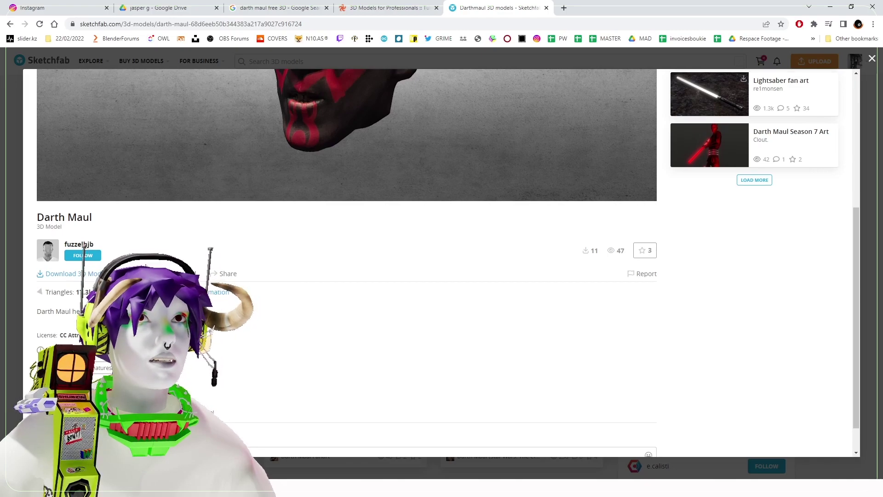
{"action": "scroll", "coordinate": [437, 262], "scroll_direction": "down", "scroll_amount": 1}
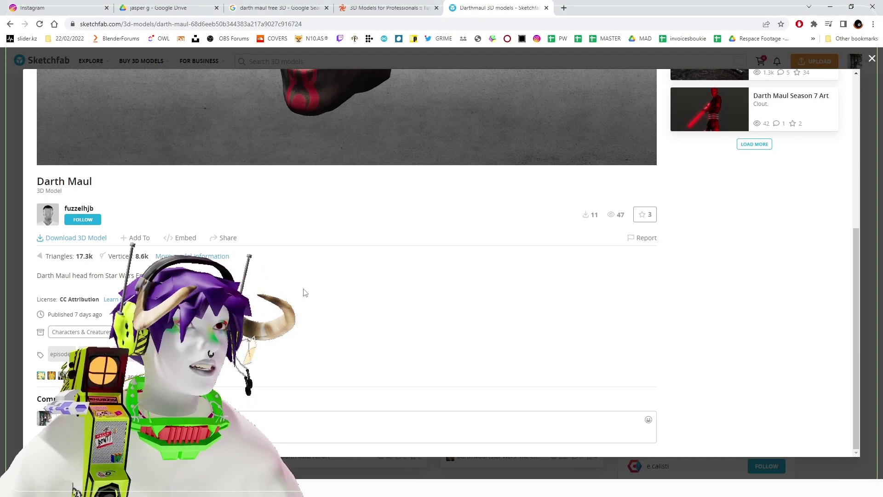
{"action": "left_click", "coordinate": [81, 246]}
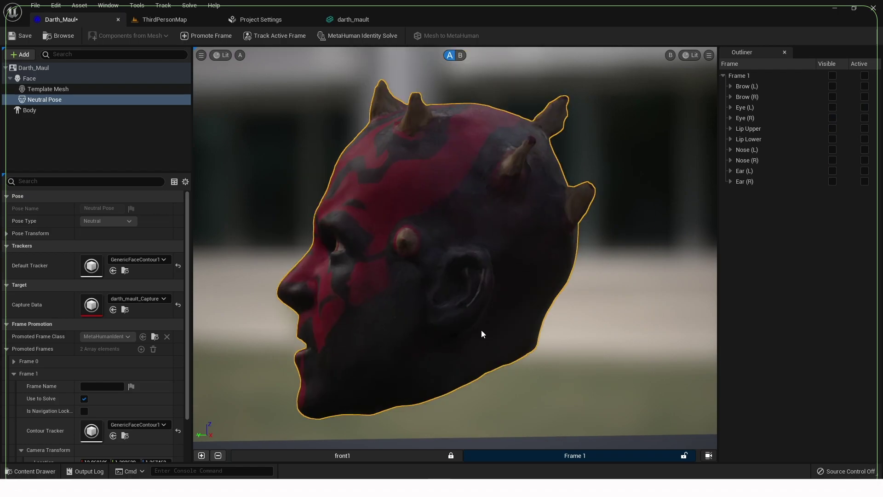
- In Unreal Engine, submit the Darth_Maul identity to the MetaHuman backend and return to the ThirdPersonMap level
{"action": "left_click", "coordinate": [30, 110]}
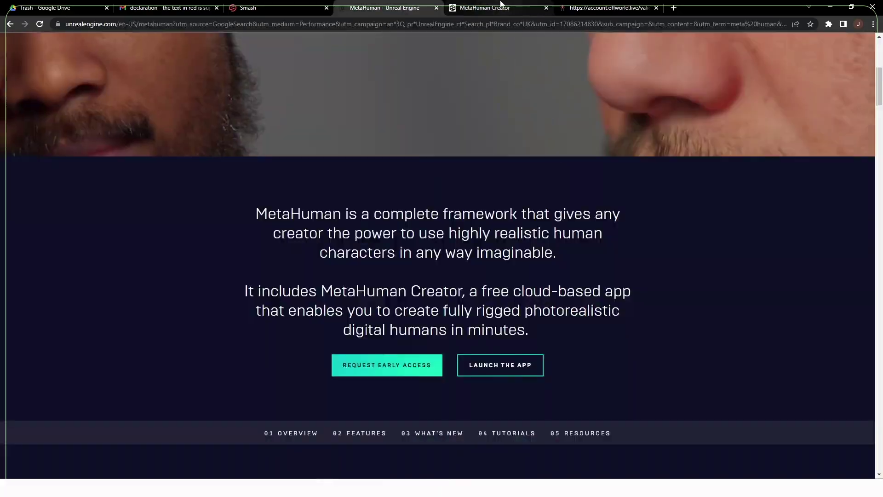
{"action": "left_click", "coordinate": [500, 8]}
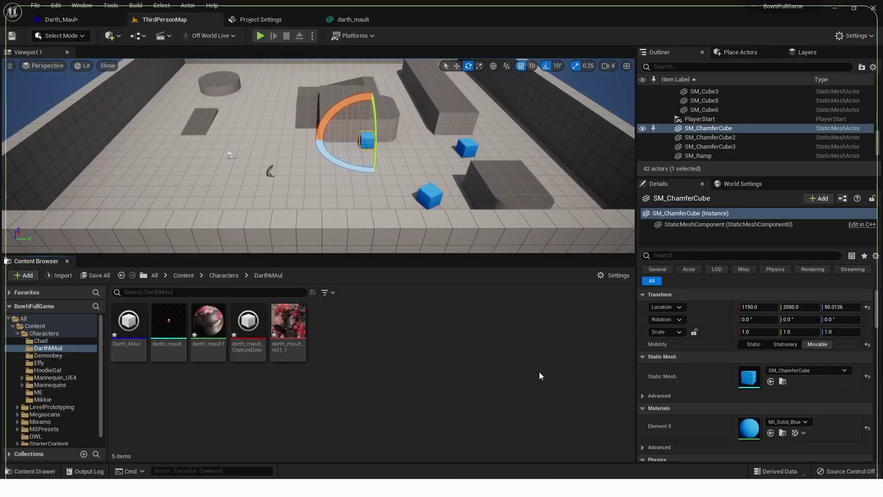